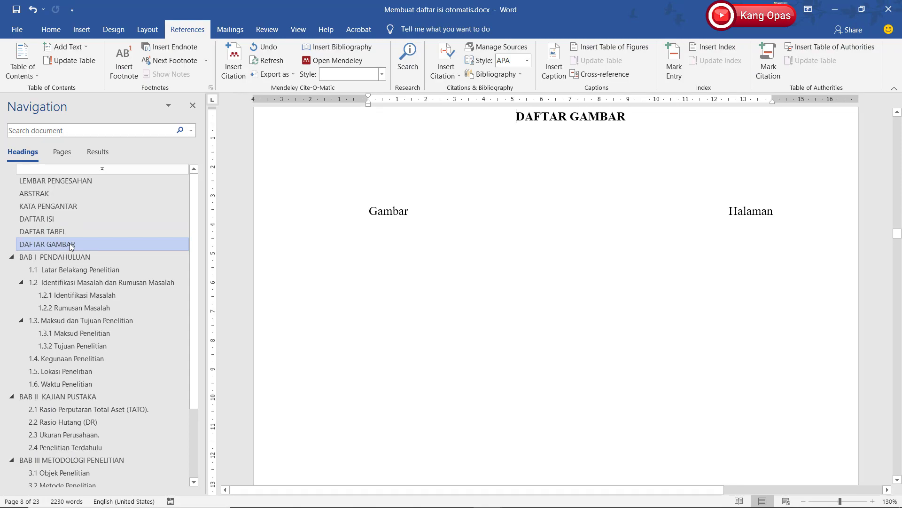
- Copy the title text above the first table in BAB I PENDAHULUAN, leaving out the "Tabel 1.1" line
left_click(69, 256)
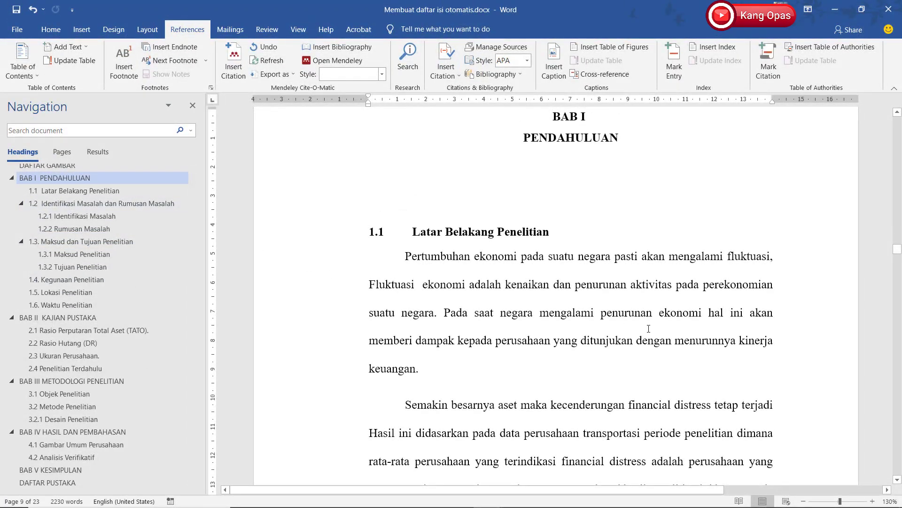
scroll(647, 323, "down", 6)
scroll(646, 322, "down", 3)
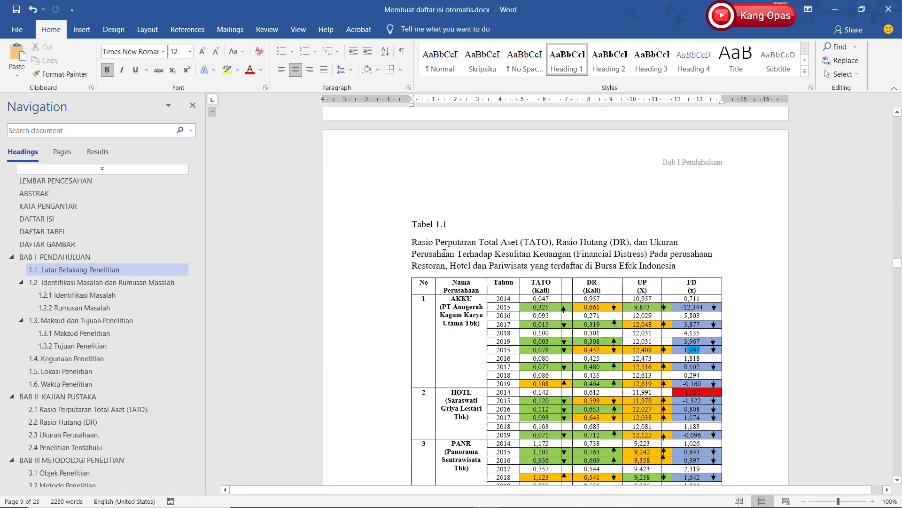
scroll(444, 252, "down", 2)
left_click_drag(412, 181, 677, 204)
- Start a caption for the whole table and create a new caption label "Tabel 1."
right_click(645, 206)
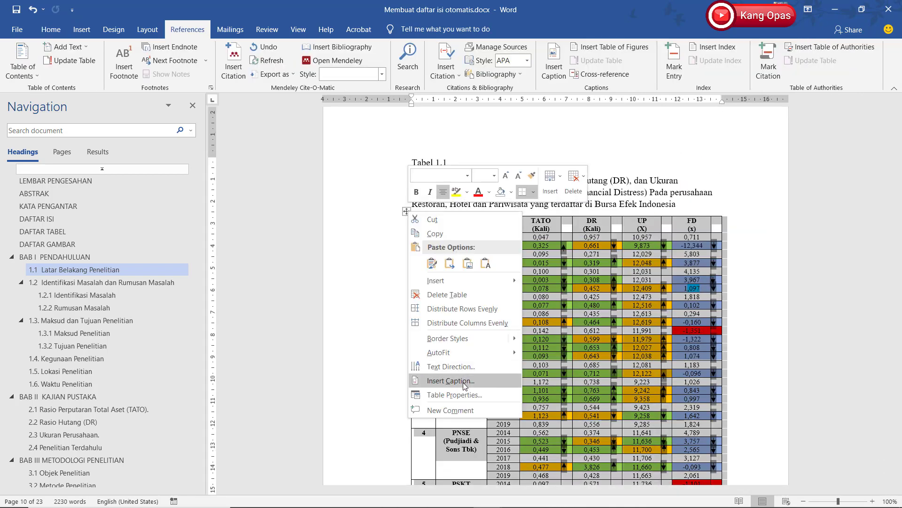
left_click(464, 384)
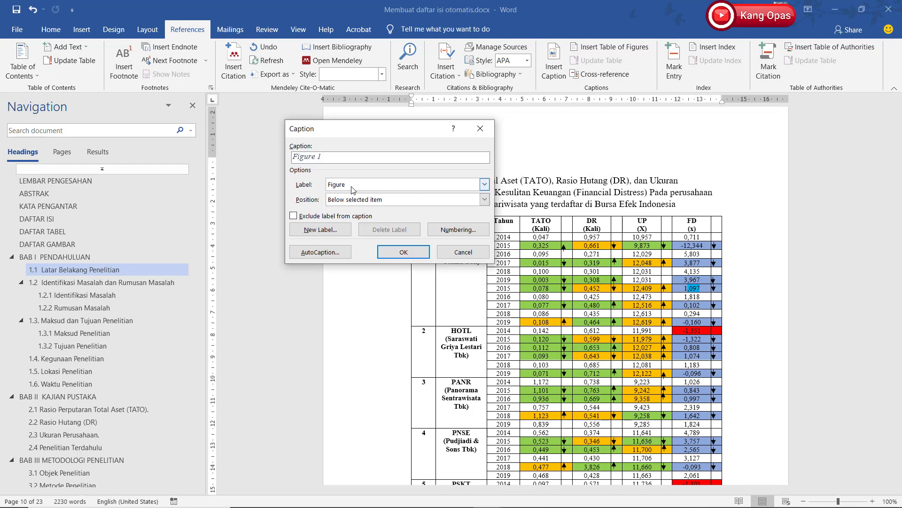
left_click(484, 184)
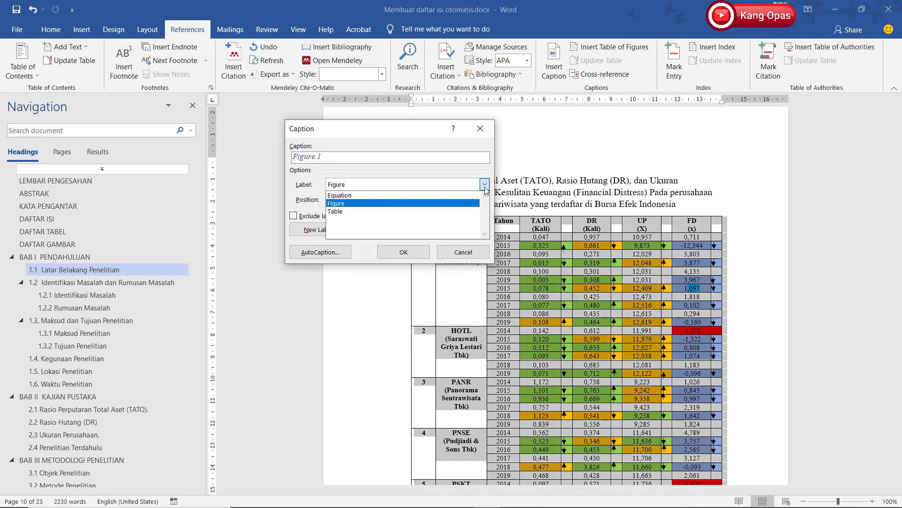
left_click(440, 183)
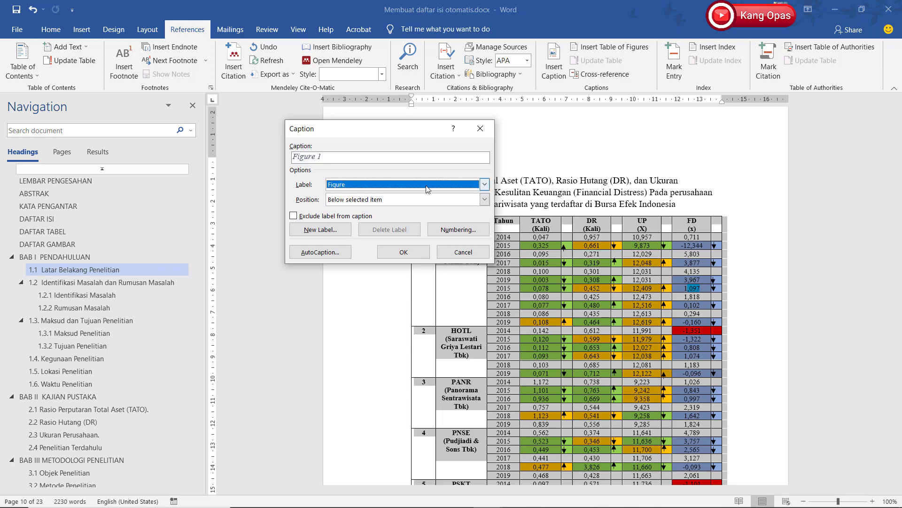
left_click(311, 230)
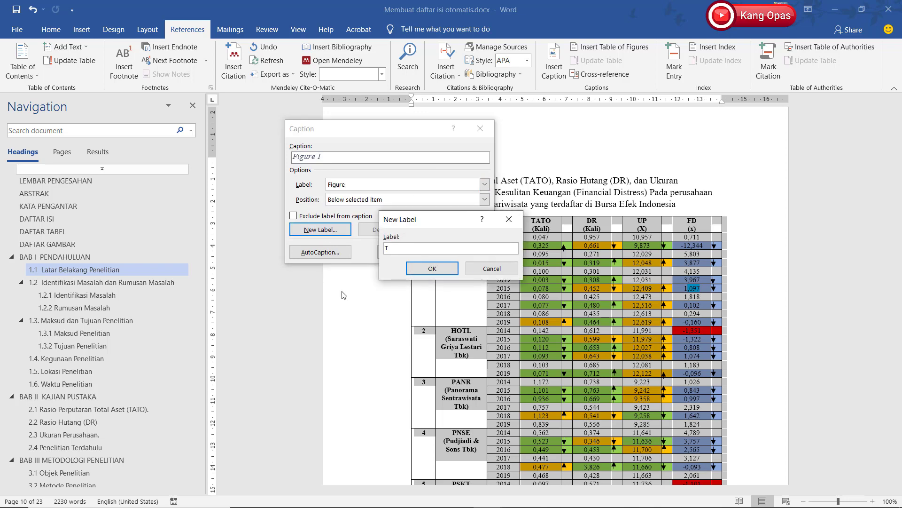
type("Tabel 1.")
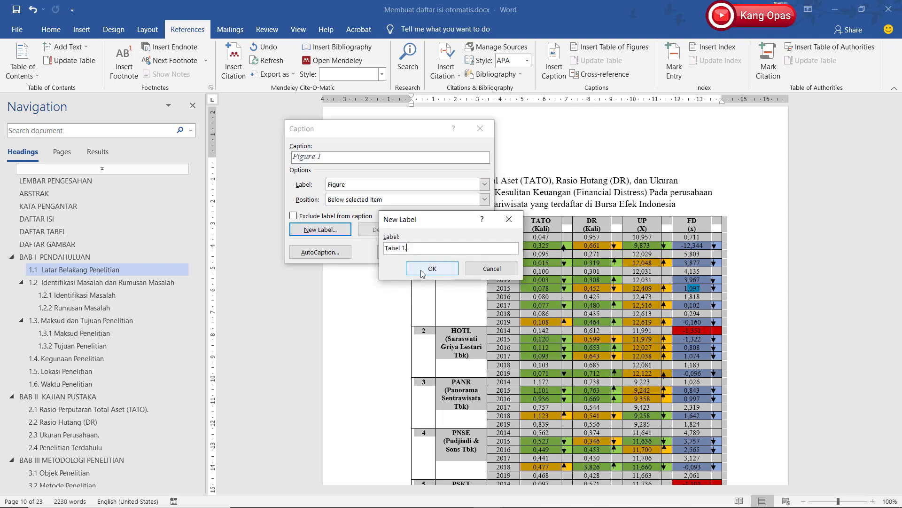
left_click(424, 270)
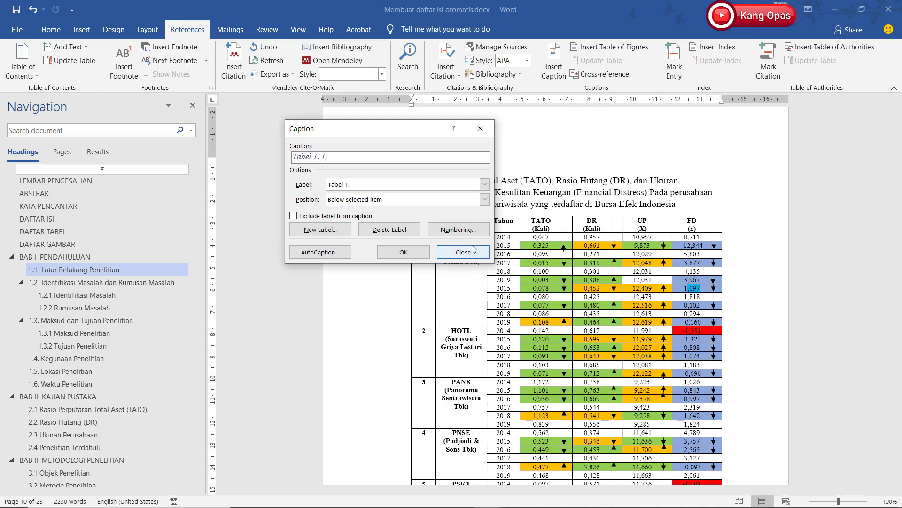
- Create three more caption labels: "Tabel 2.", "Tabel 3." and "Tabel 4."
left_click(324, 234)
type("Tabel 2.")
left_click(417, 269)
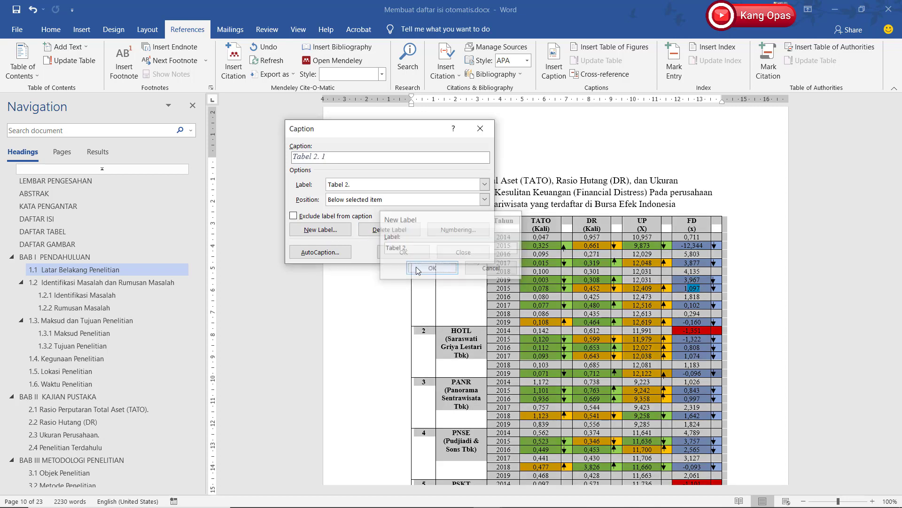
left_click(320, 229)
type("Tabel 3")
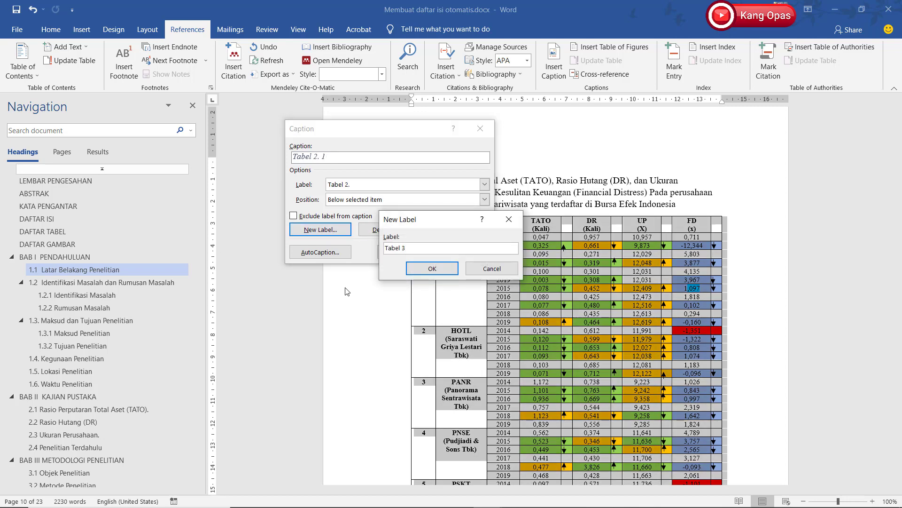
type(".")
left_click(433, 267)
left_click(320, 230)
type("Tabel 4.")
left_click(436, 267)
- Insert the table's caption above the selected item, using the "Tabel 1." label followed by the copied title text
left_click(484, 185)
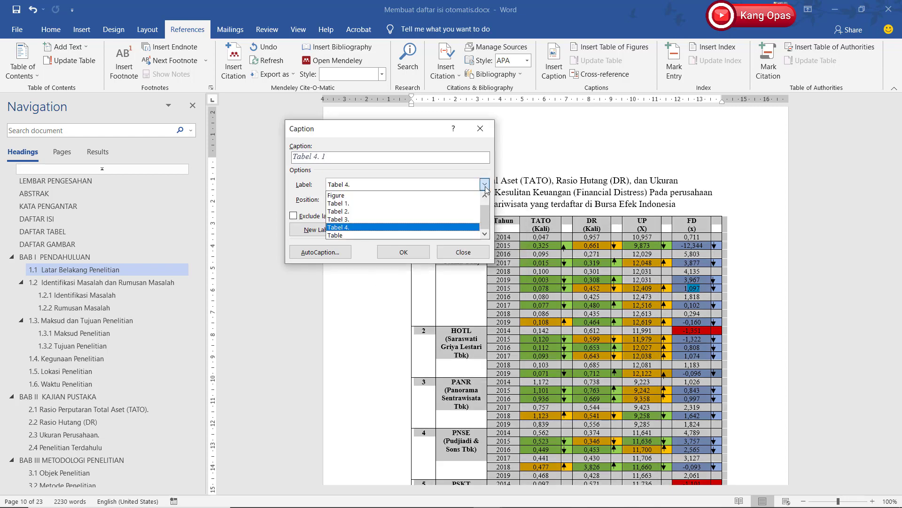
left_click(409, 204)
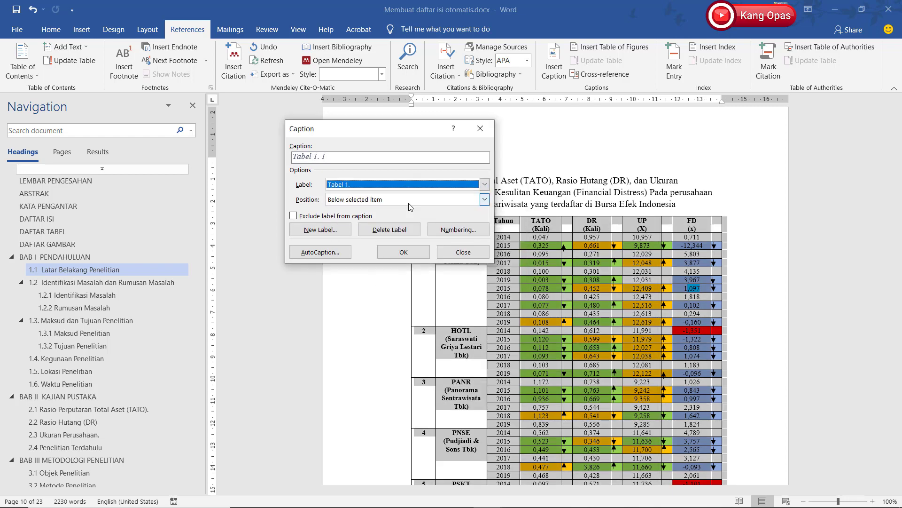
left_click(340, 161)
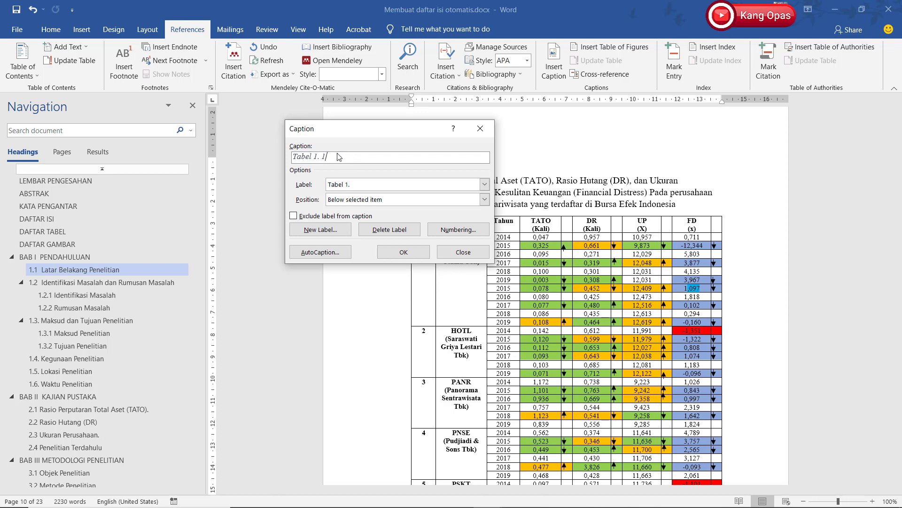
key("ctrl+v")
left_click(366, 199)
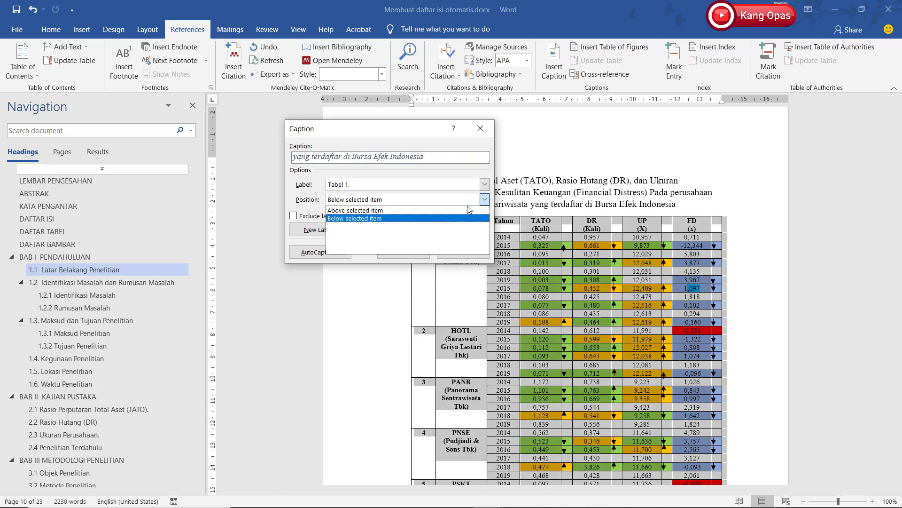
left_click(371, 215)
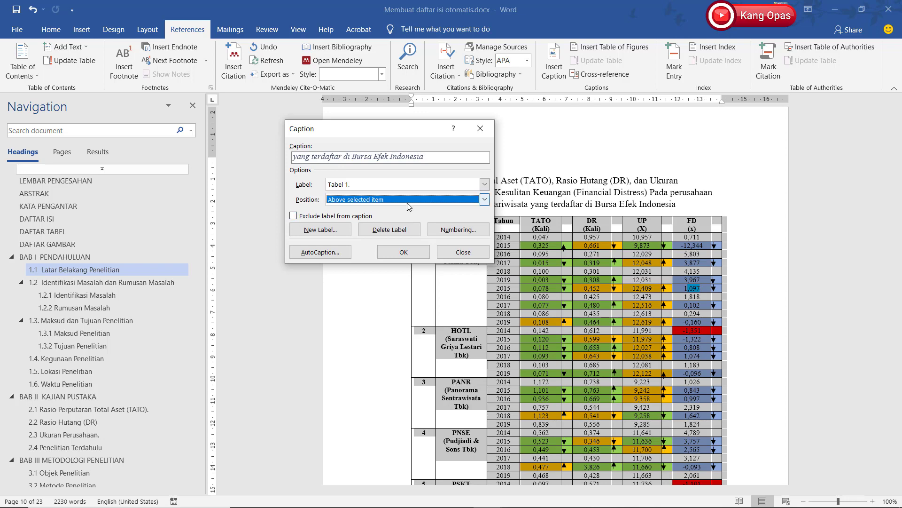
left_click(399, 254)
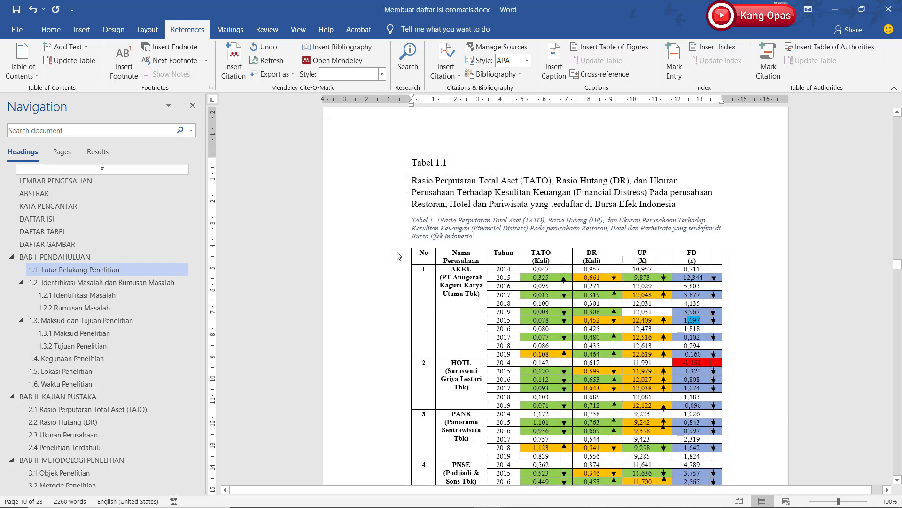
- Delete the old manually typed "Tabel 1.1" line and title above the new caption
left_click_drag(411, 162, 667, 206)
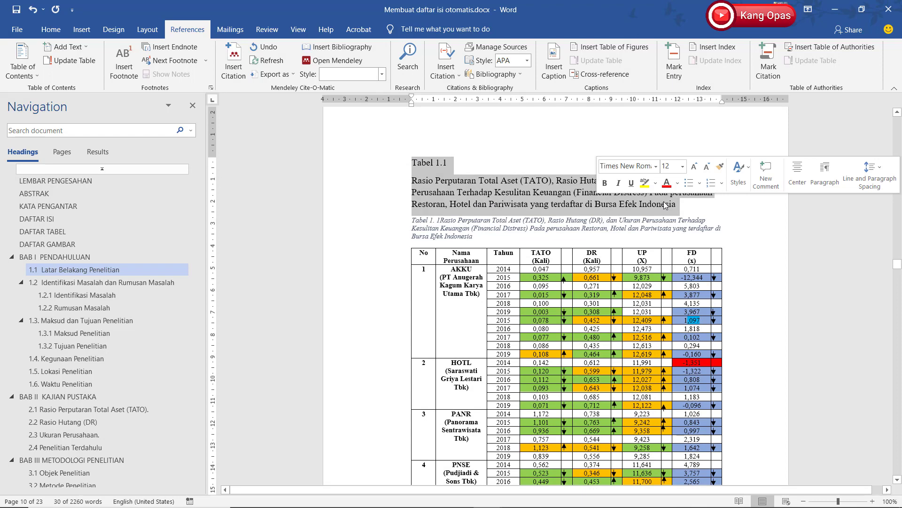
key("Delete")
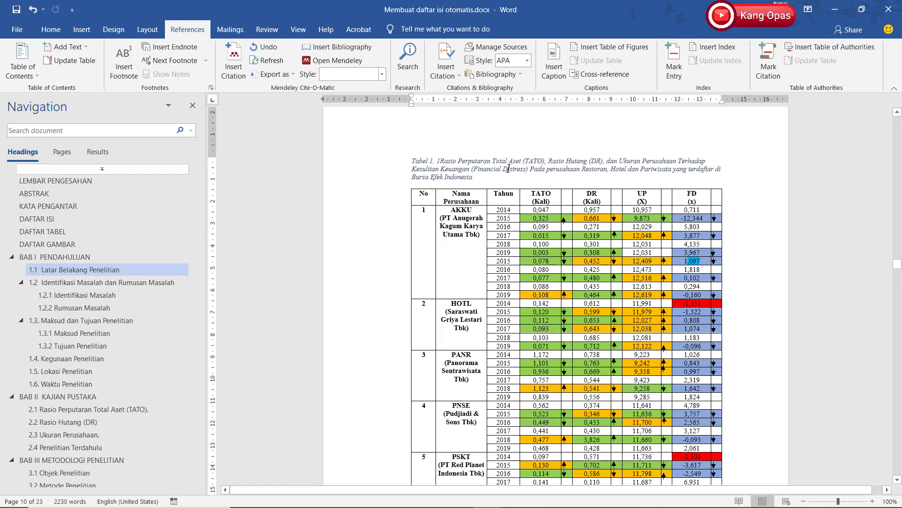
- Start a new style based on the caption's formatting and name it "Style Tabel"
left_click(52, 30)
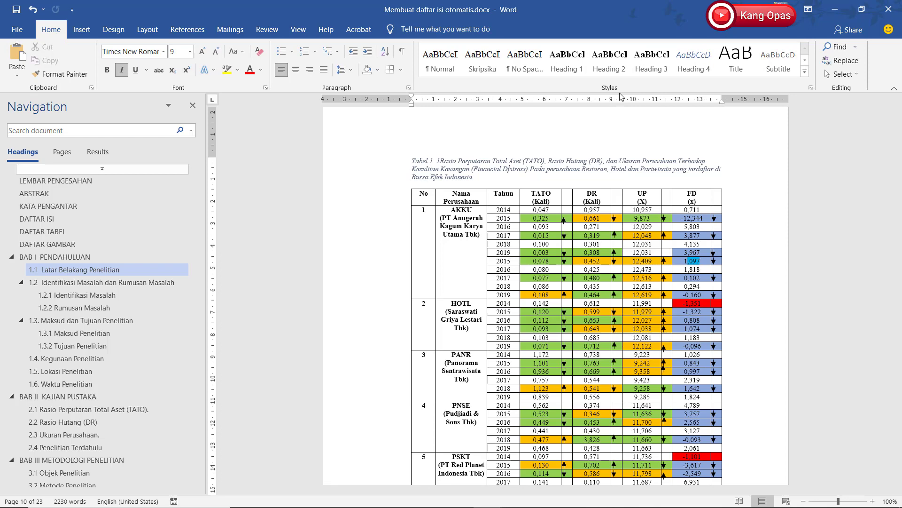
left_click(805, 72)
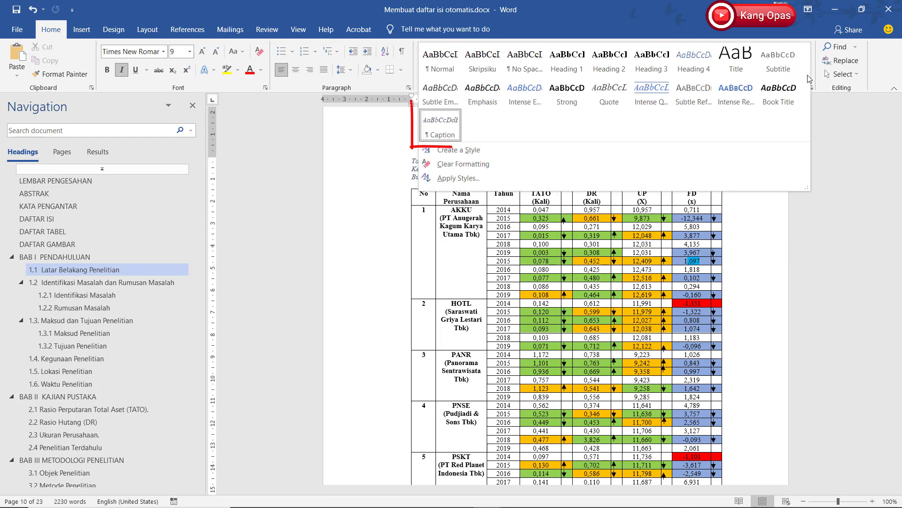
left_click(469, 149)
left_click(78, 67)
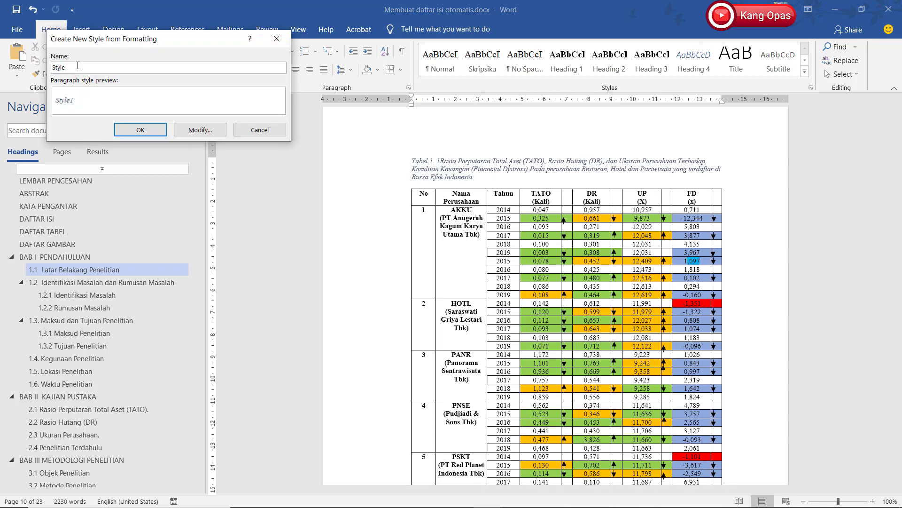
type("Tabel")
- Format Style Tabel as 12 pt bold without italics, in Automatic colour, left-aligned and single-spaced
left_click(200, 130)
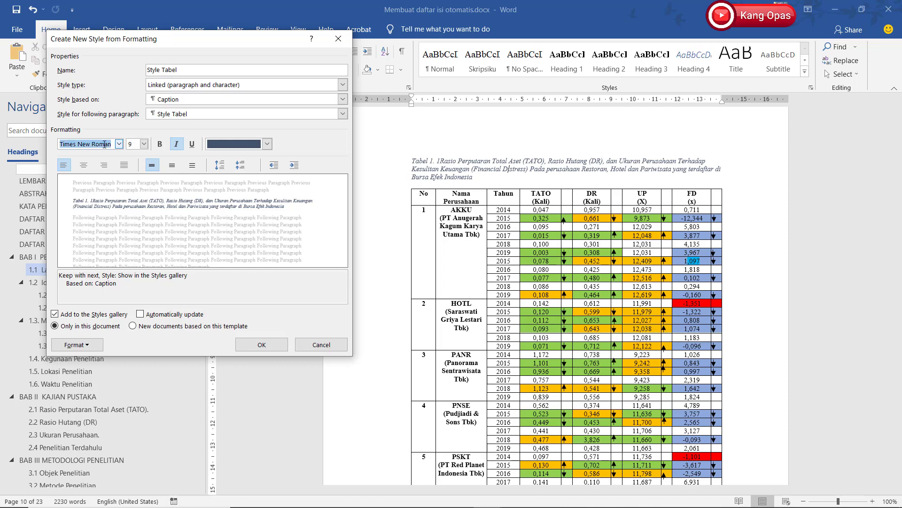
left_click(144, 144)
left_click(135, 190)
left_click(176, 144)
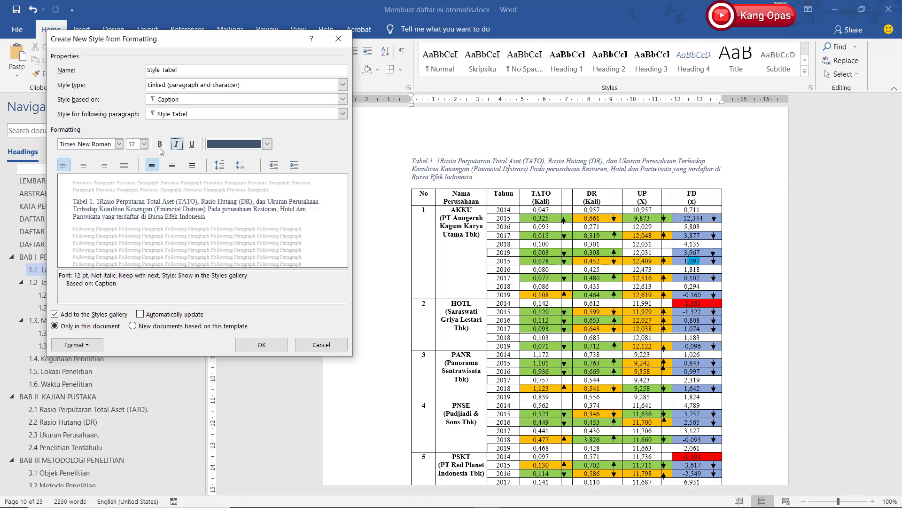
left_click(160, 144)
left_click(266, 144)
left_click(253, 157)
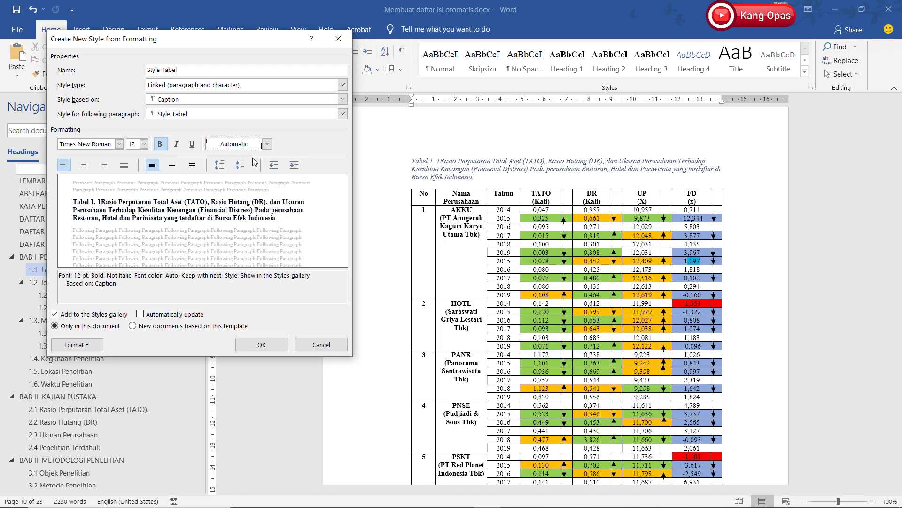
left_click(65, 167)
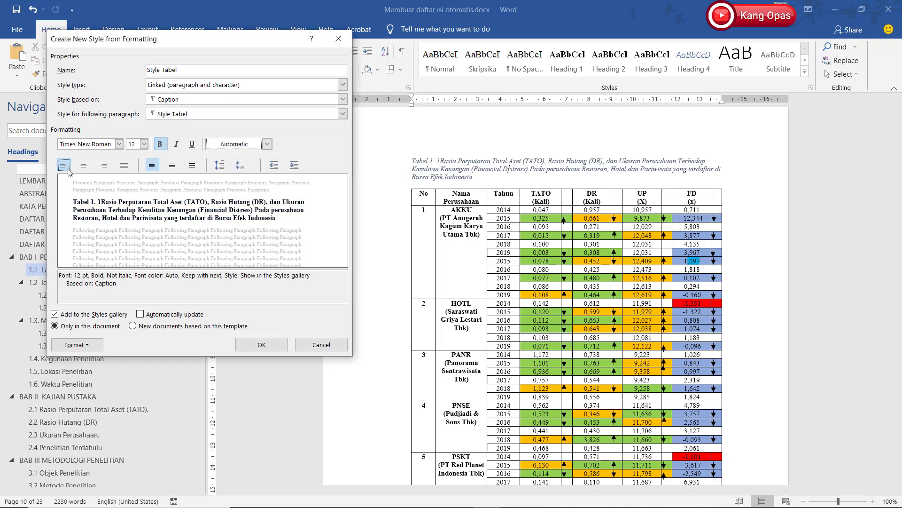
left_click(158, 170)
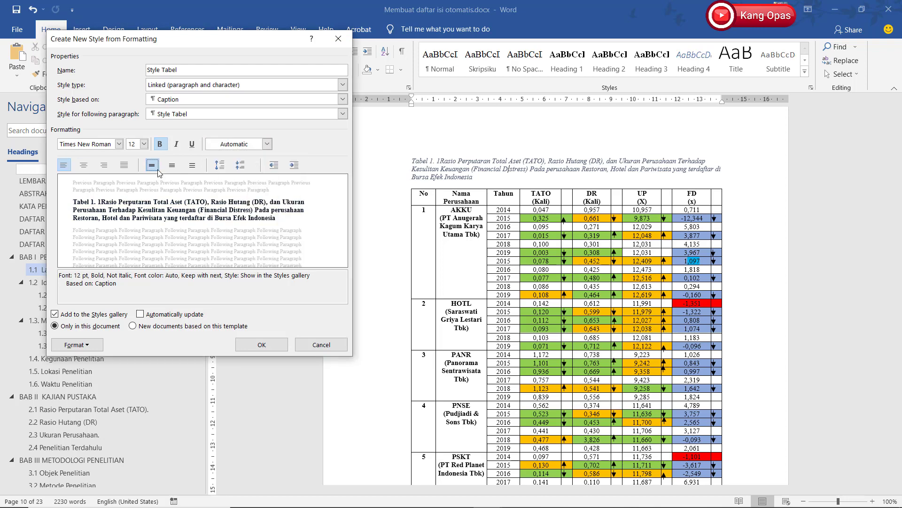
- Give Style Tabel a hanging indent of 2,5 cm, with paragraph spacing of 10 pt before and 8 pt after
left_click(87, 347)
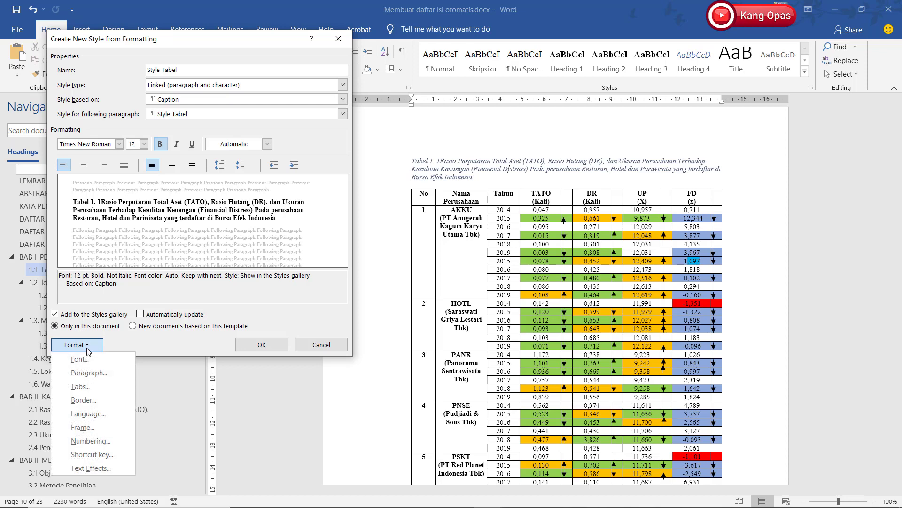
left_click(92, 372)
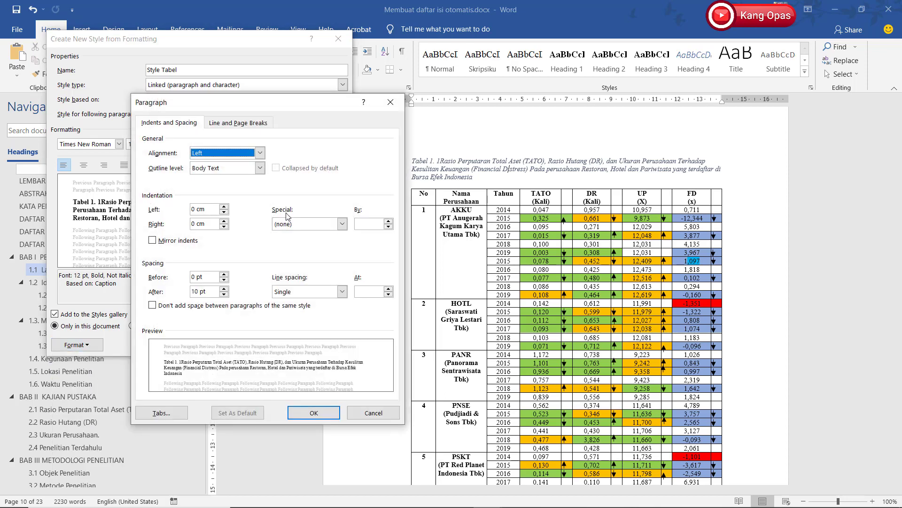
left_click(288, 223)
left_click(287, 251)
double_click(353, 224)
type("2,5")
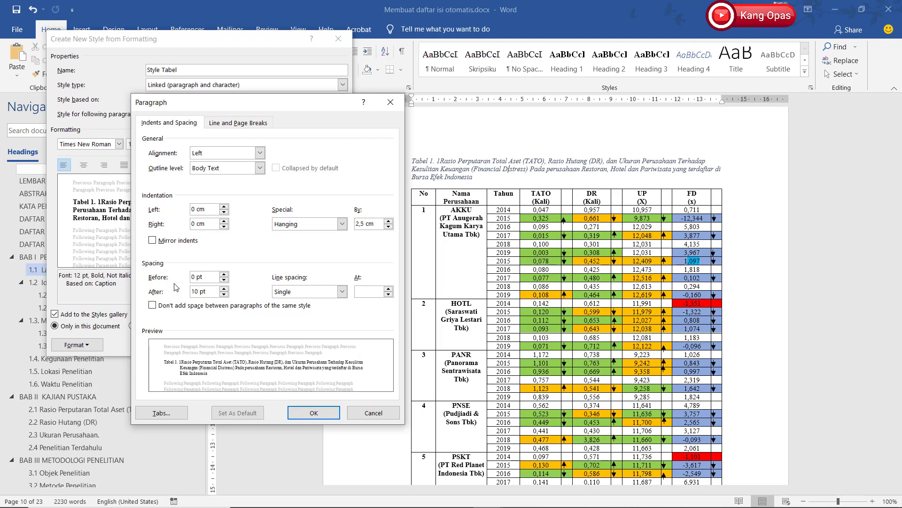
left_click(197, 277)
type("1")
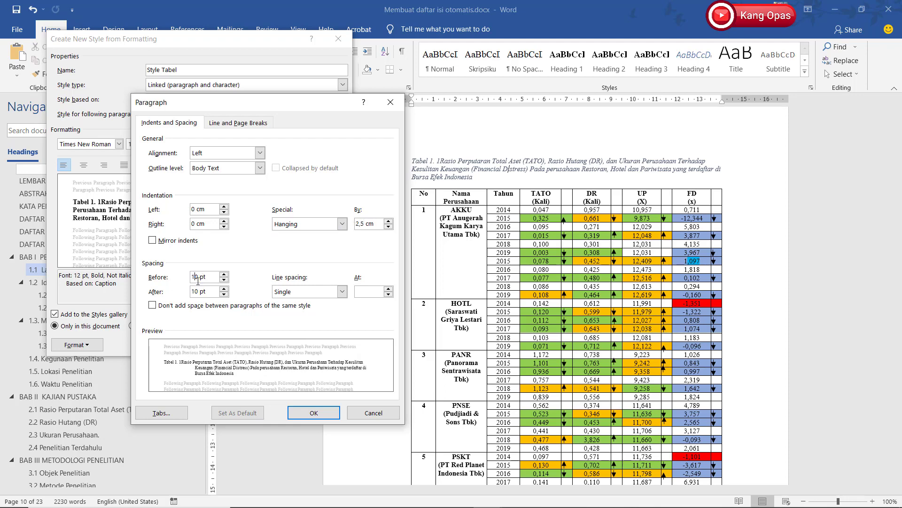
key("Tab")
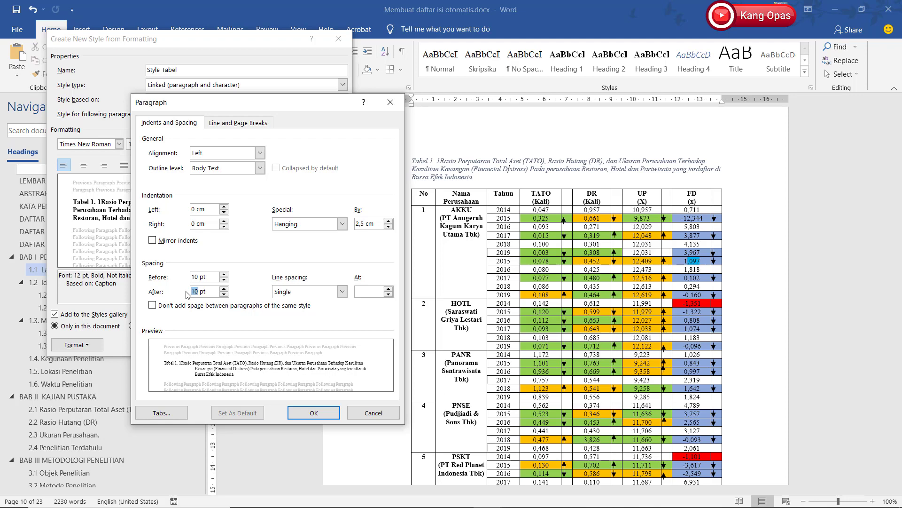
type("8")
- Add a left-aligned tab stop at 2,5 cm with no leader to Style Tabel
left_click(167, 413)
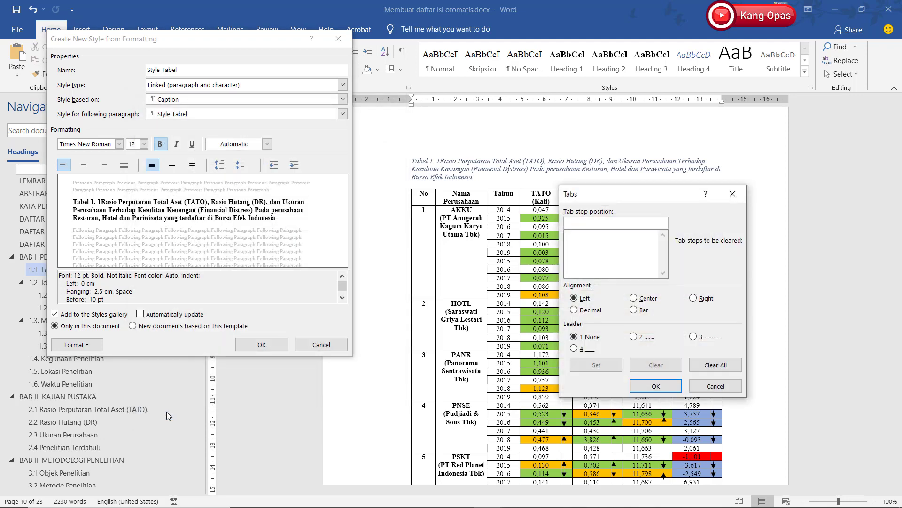
type("2,5")
left_click(576, 300)
left_click(575, 336)
left_click(596, 365)
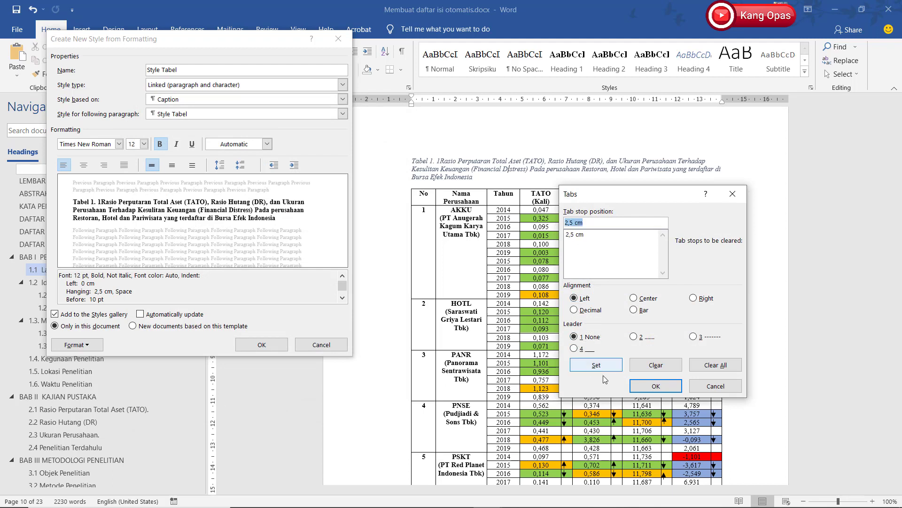
left_click(669, 388)
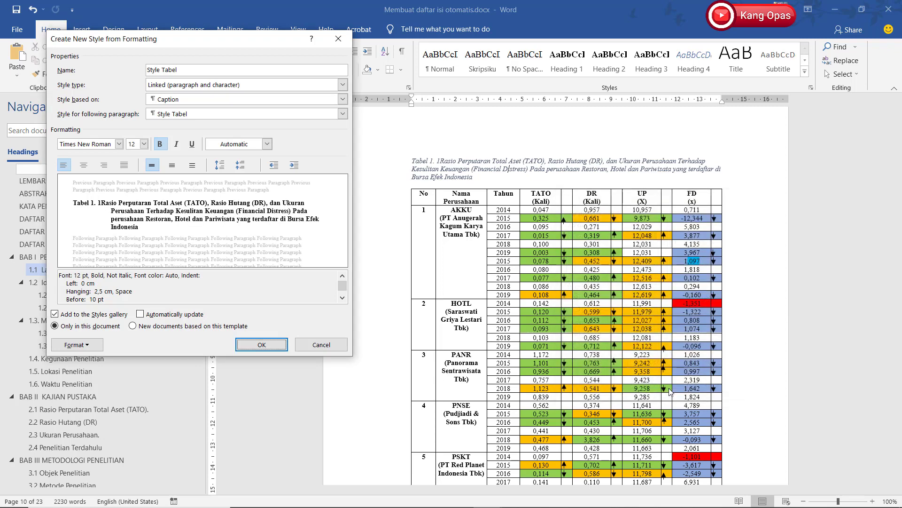
- Save Style Tabel and separate the Tabel 1. 1 caption number from its title with a tab
left_click(278, 345)
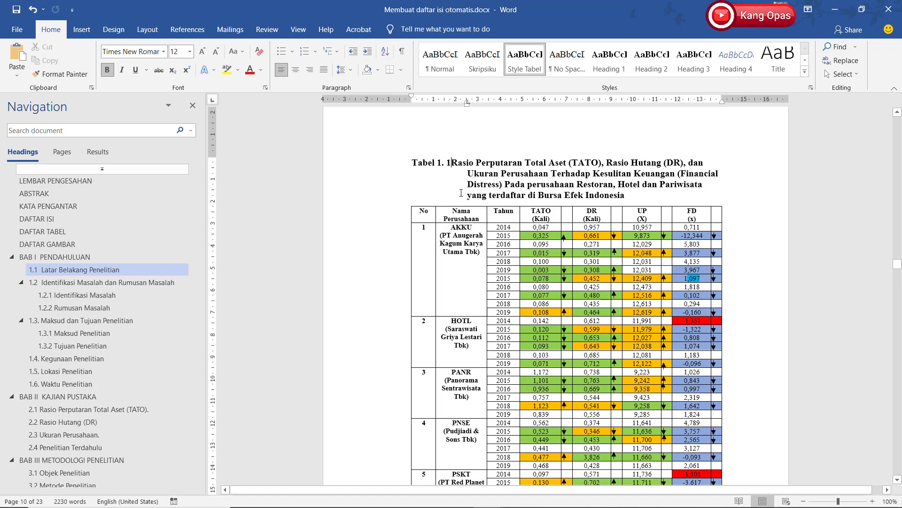
key("Tab")
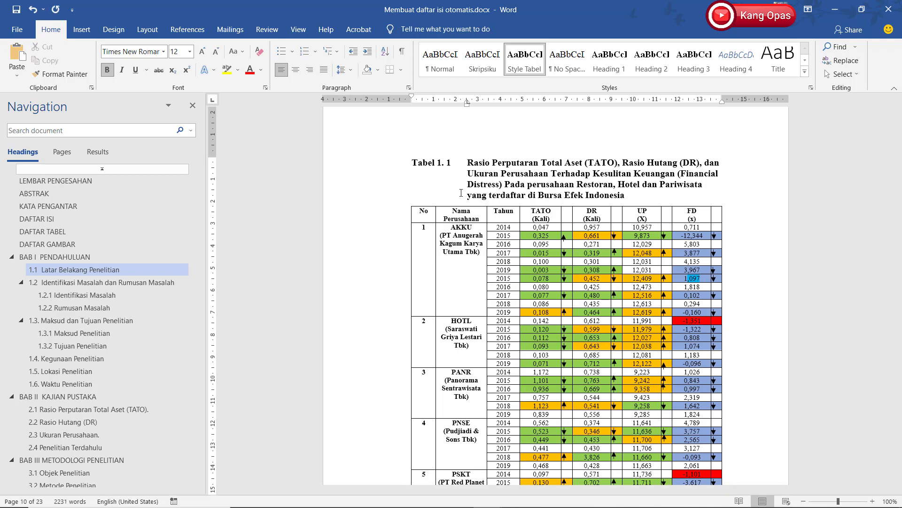
- Apply the Normal style to the source line below Tabel 1. 1 and start a new style from it named "Style Sumber"
scroll(494, 403, "down", 6)
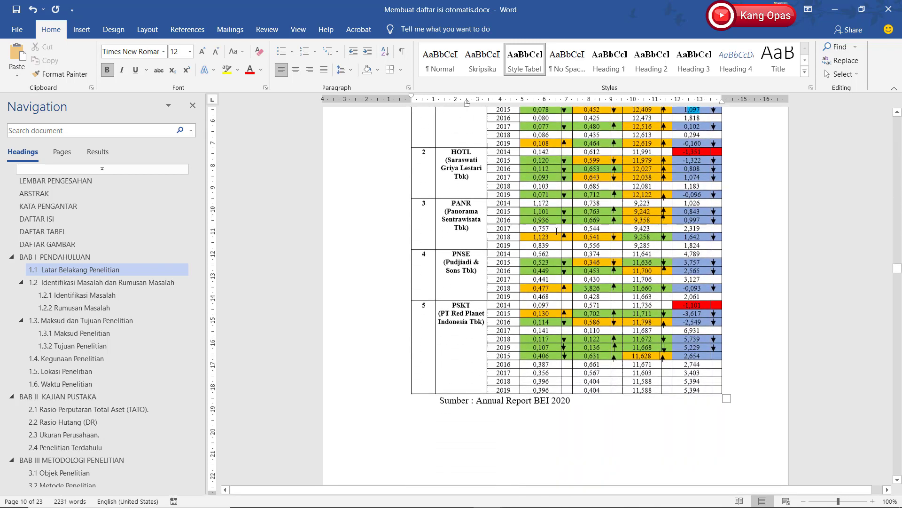
left_click(494, 403)
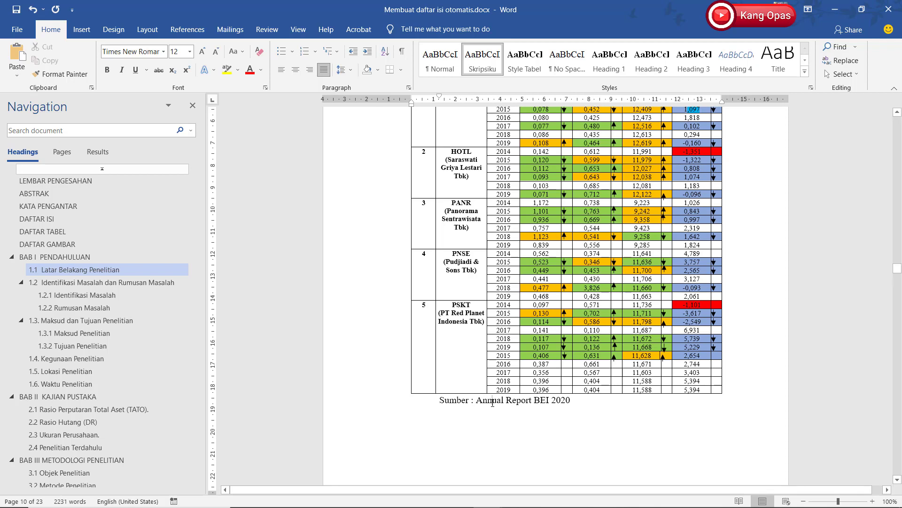
left_click(445, 65)
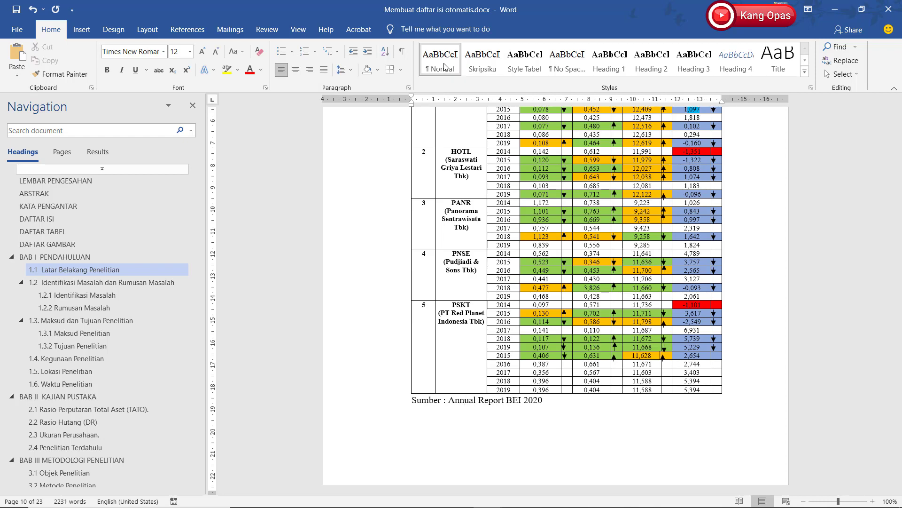
left_click(805, 72)
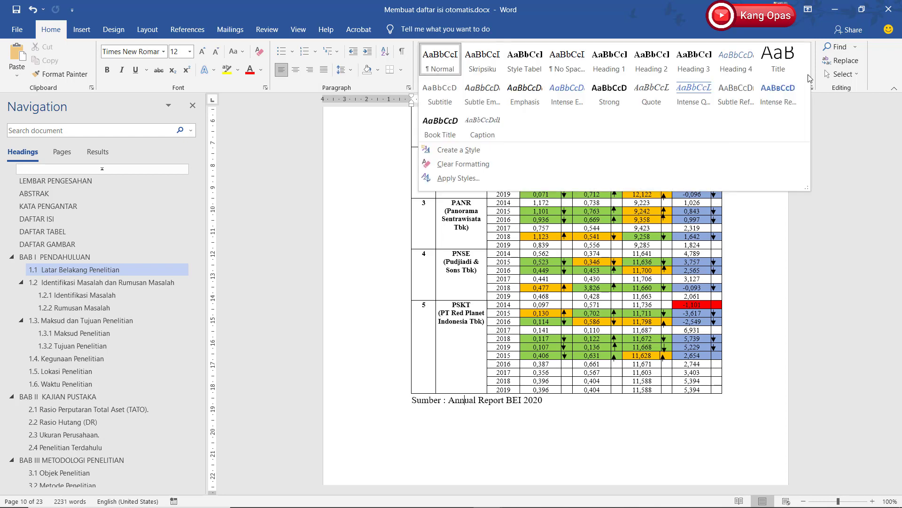
left_click(478, 151)
type("Style Sumber")
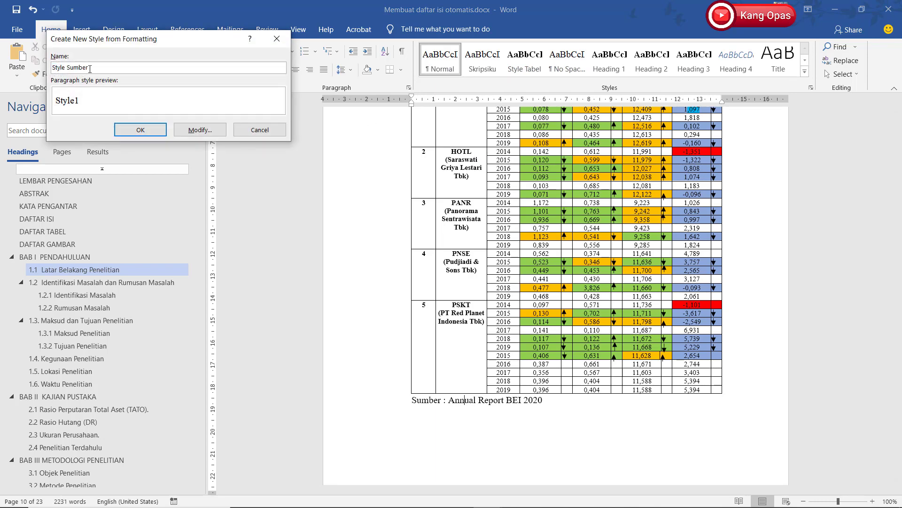
left_click(200, 130)
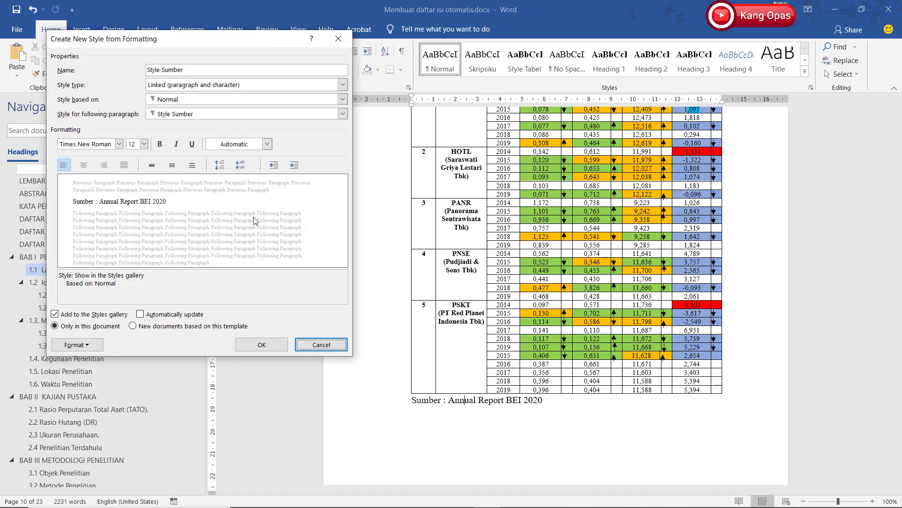
- Format Style Sumber as 10 pt text in Automatic colour with single line spacing
left_click(110, 144)
left_click(144, 144)
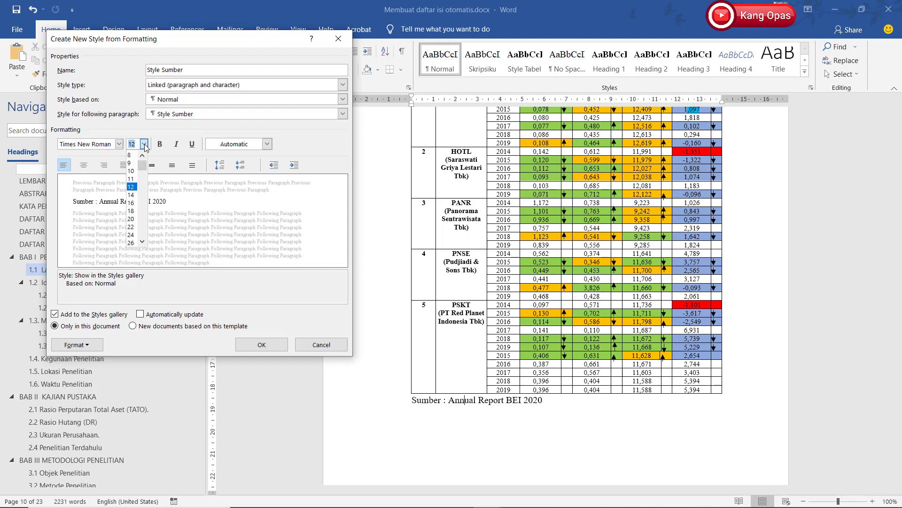
left_click(131, 171)
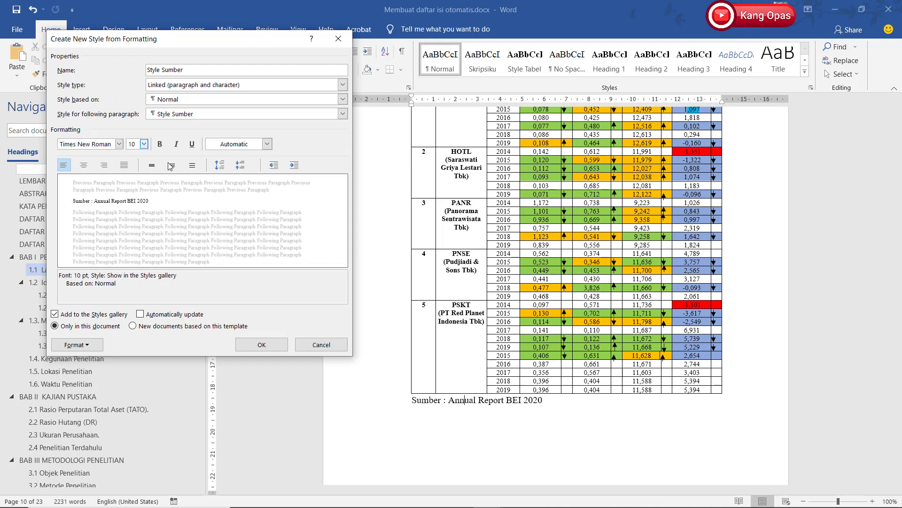
left_click(266, 144)
left_click(248, 159)
left_click(152, 166)
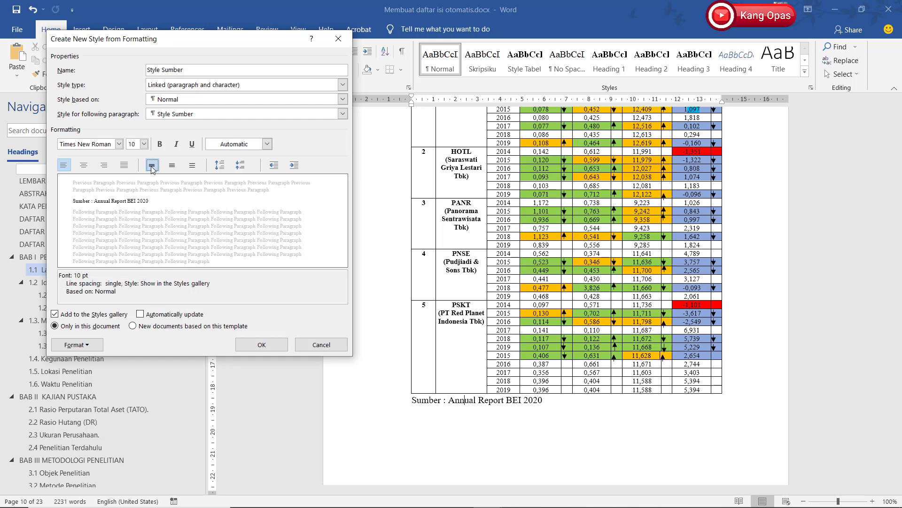
- Set Style Sumber's paragraph spacing to 6 pt before and 12 pt after, and save the style
left_click(89, 347)
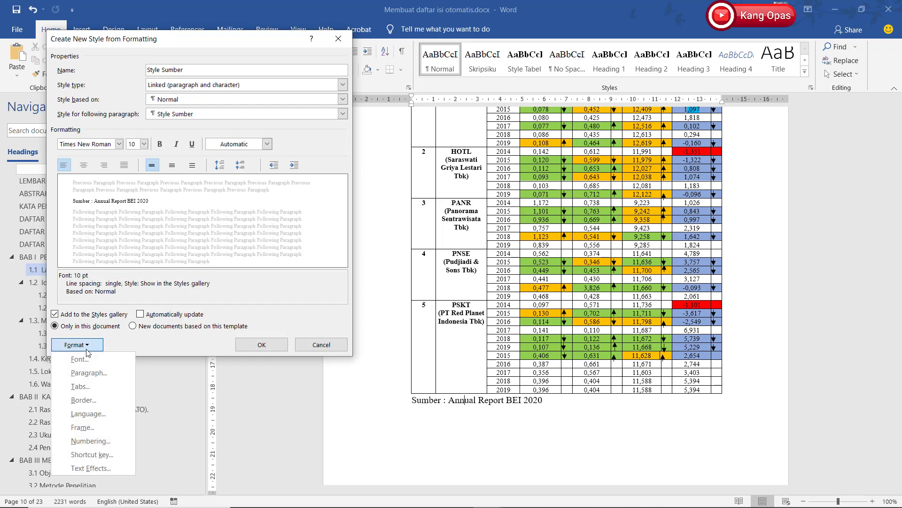
left_click(95, 374)
left_click(196, 279)
key("BackSpace")
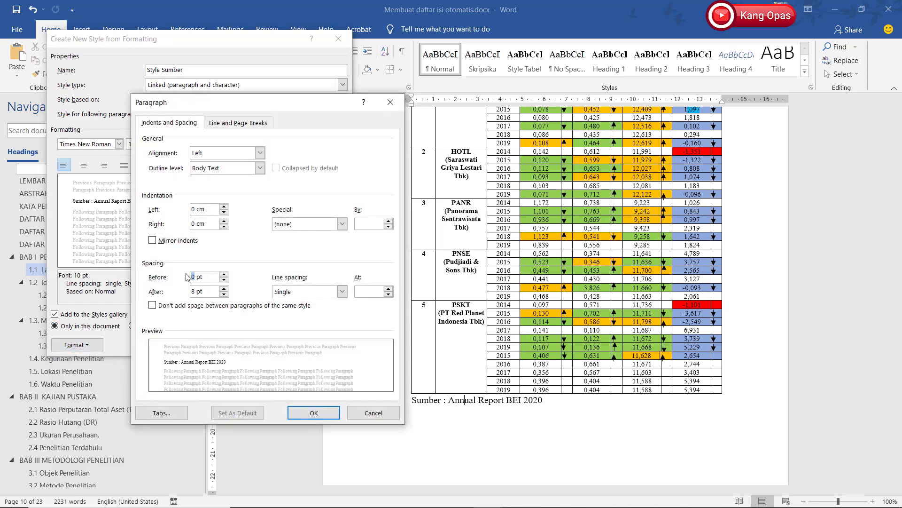
type("6")
left_click(225, 289)
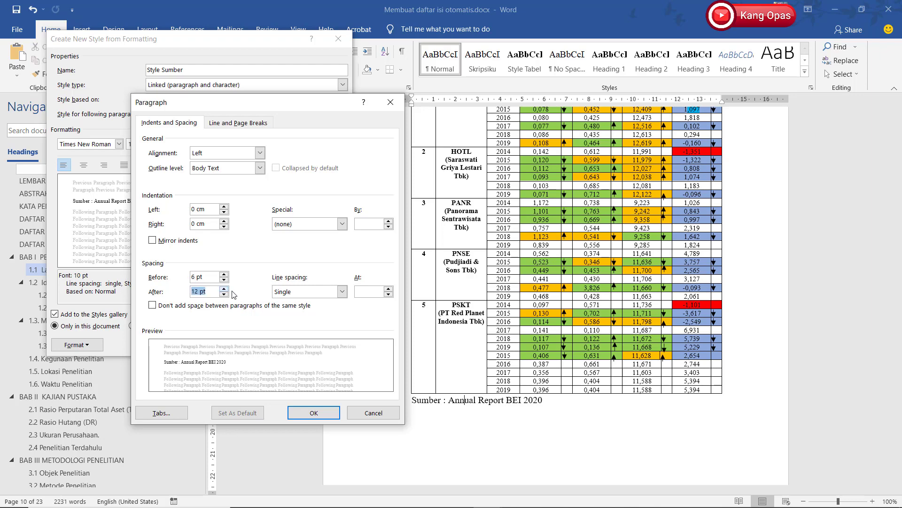
left_click(329, 416)
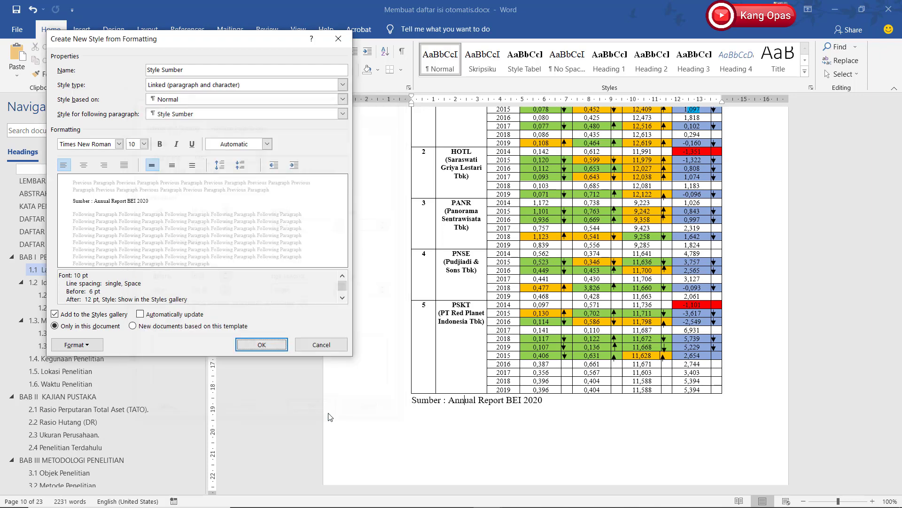
left_click(282, 342)
- Copy the title "Waktu penelitian" under section 1.6 and insert it as a Tabel 1. 2 caption above the schedule table
scroll(542, 360, "down", 10)
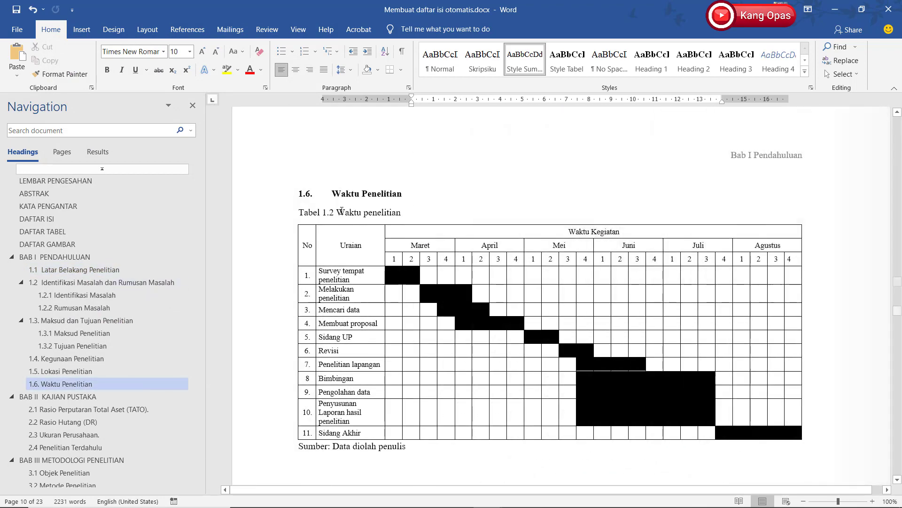
left_click_drag(336, 212, 401, 212)
right_click(383, 215)
left_click(404, 237)
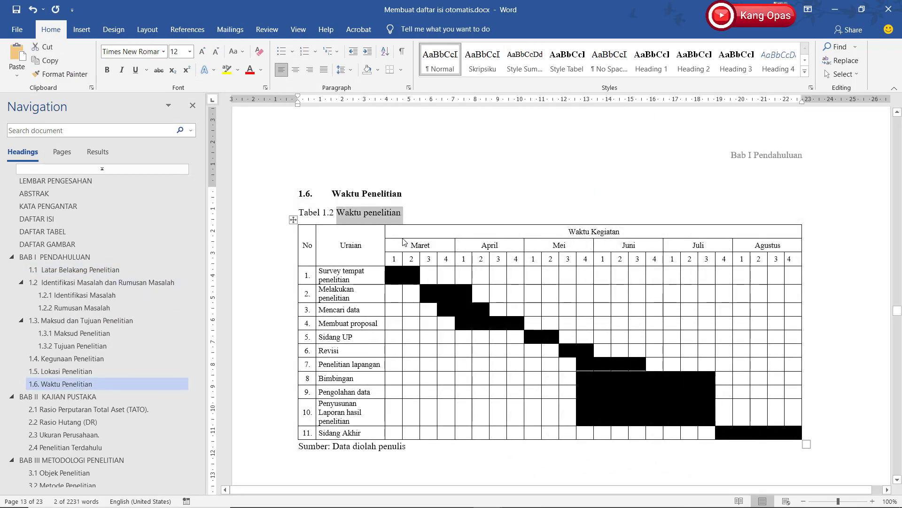
right_click(293, 219)
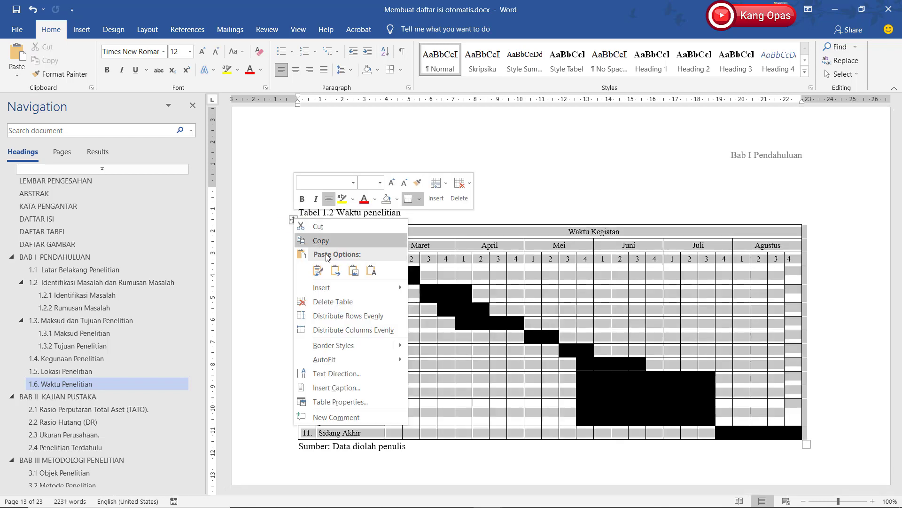
left_click(368, 389)
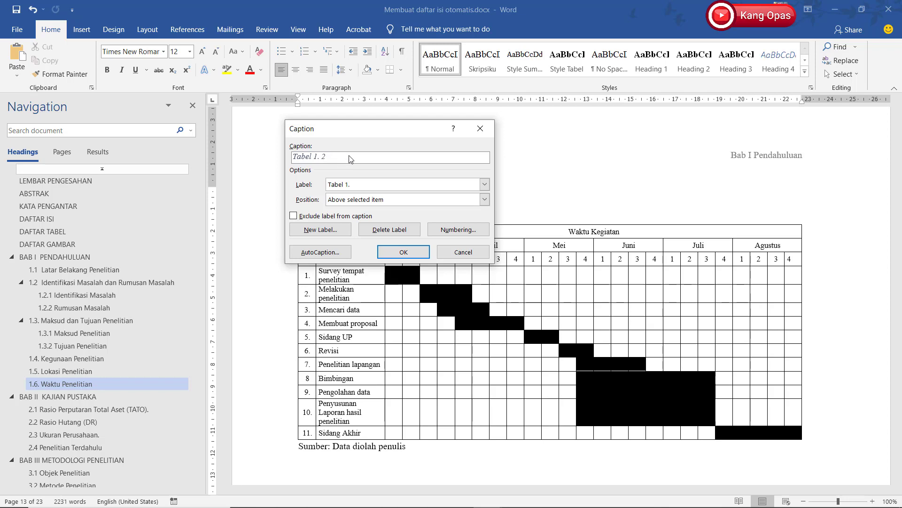
key("ctrl+v")
left_click(402, 253)
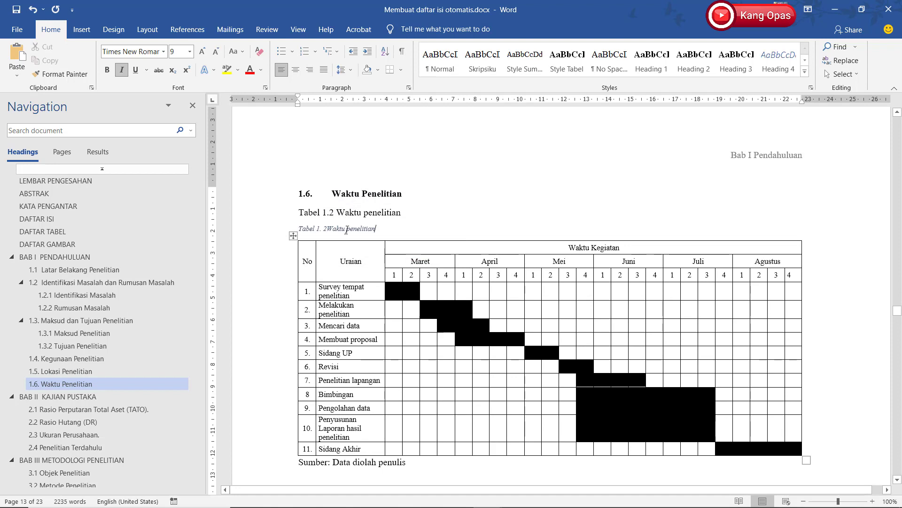
- Format the new Waktu penelitian caption with Style Tabel and a tab before its title, and delete the old manual caption
left_click(347, 230)
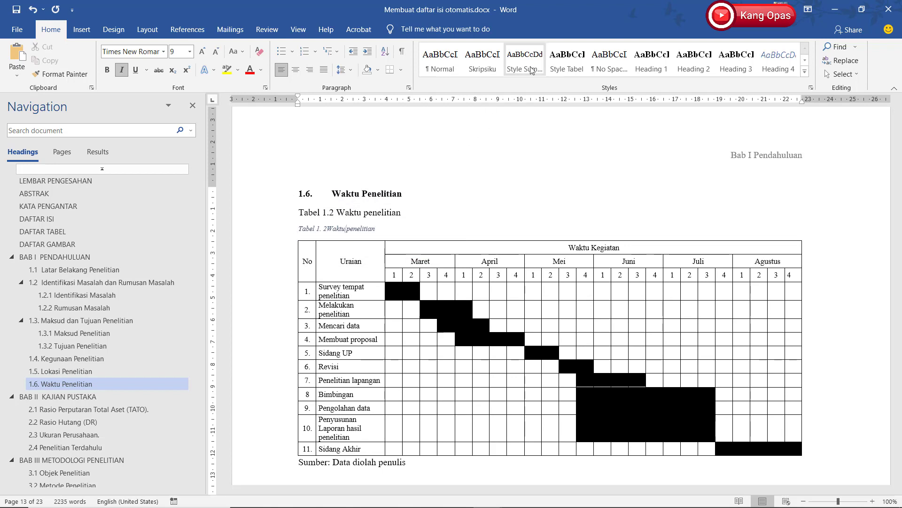
left_click(567, 61)
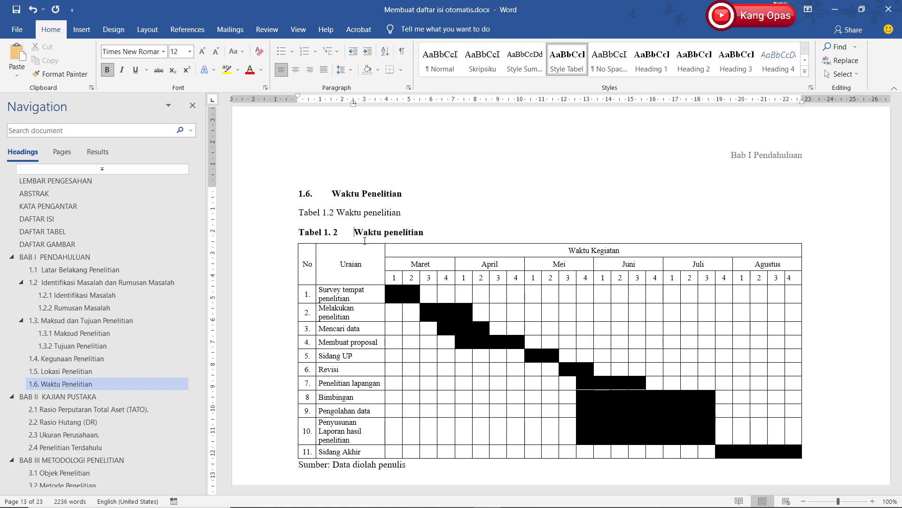
left_click_drag(299, 213, 407, 213)
key("Delete")
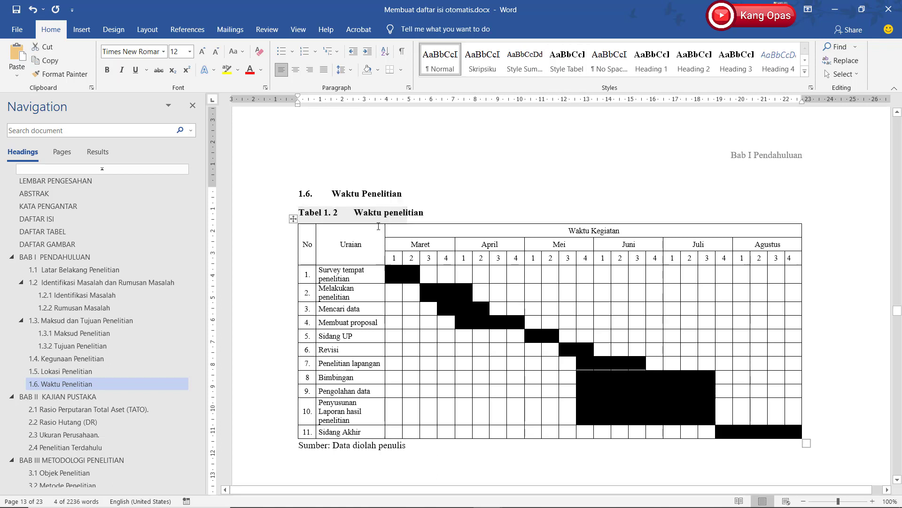
- Apply Style Sumber to the source line "Sumber: Data diolah penulis" below the schedule table
left_click(345, 444)
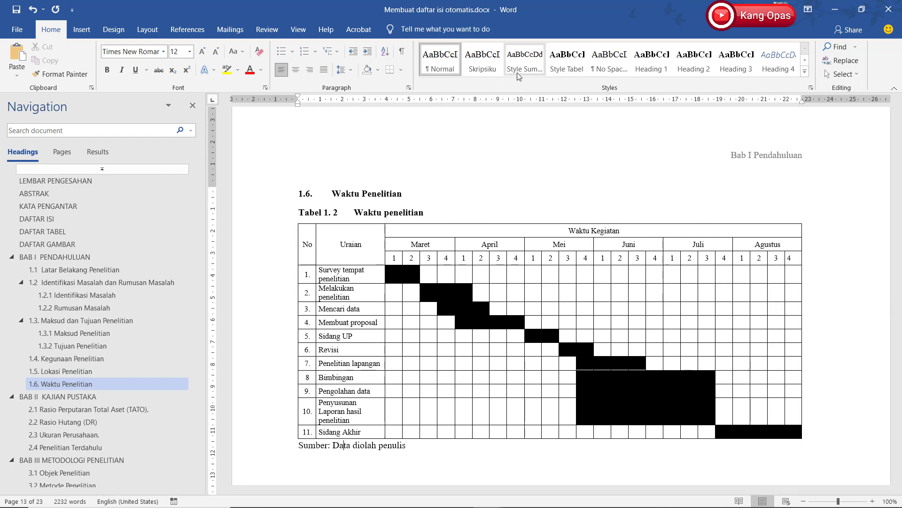
left_click(525, 61)
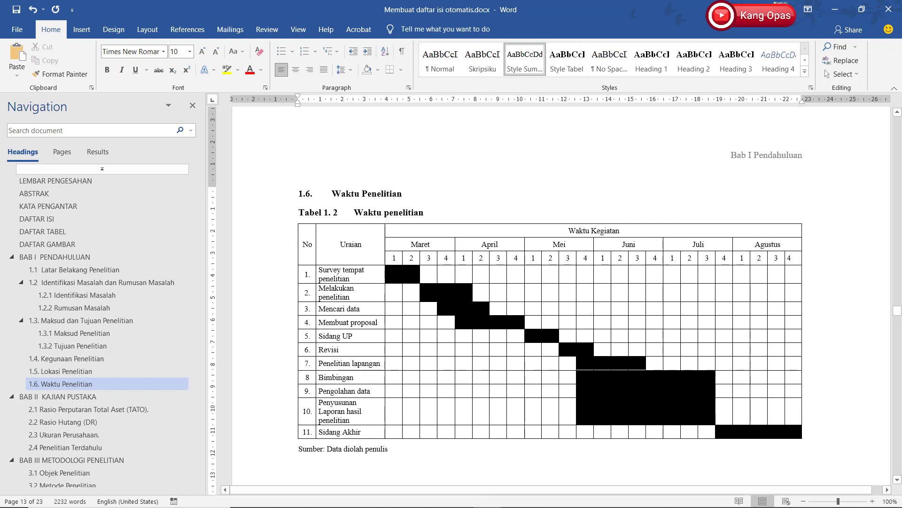
- Copy the title "Pedoman Pengklasifikasian Koefisien Korelasi" from the manually captioned Tabel 4.13 in BAB II
left_click(63, 397)
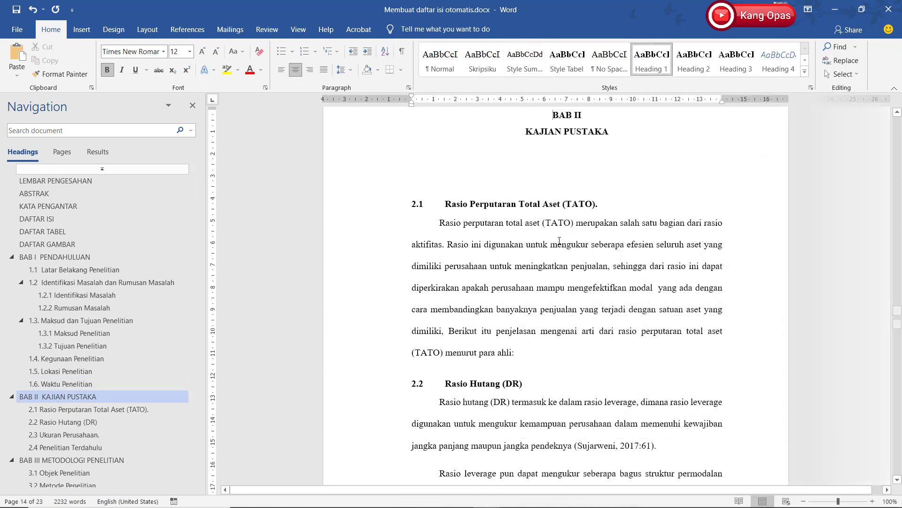
scroll(533, 150, "down", 20)
left_click_drag(532, 149, 673, 154)
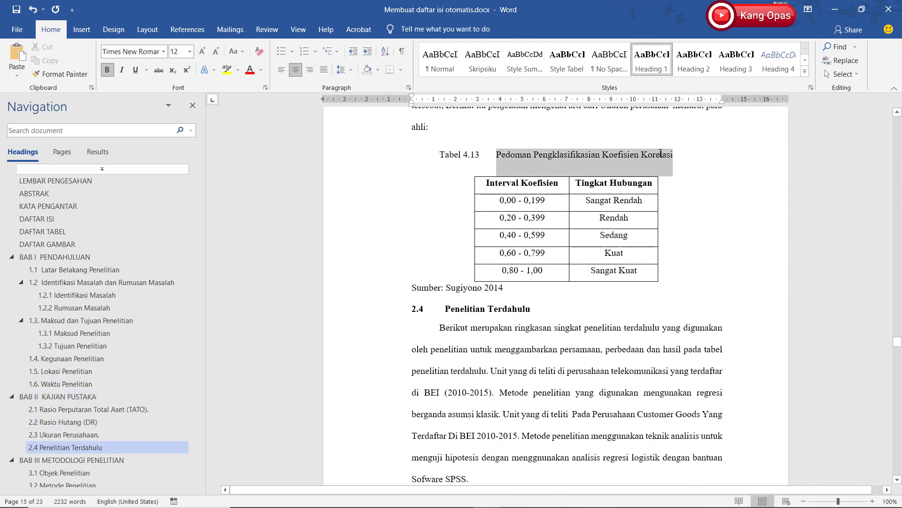
right_click(653, 163)
left_click(673, 187)
left_click(673, 193)
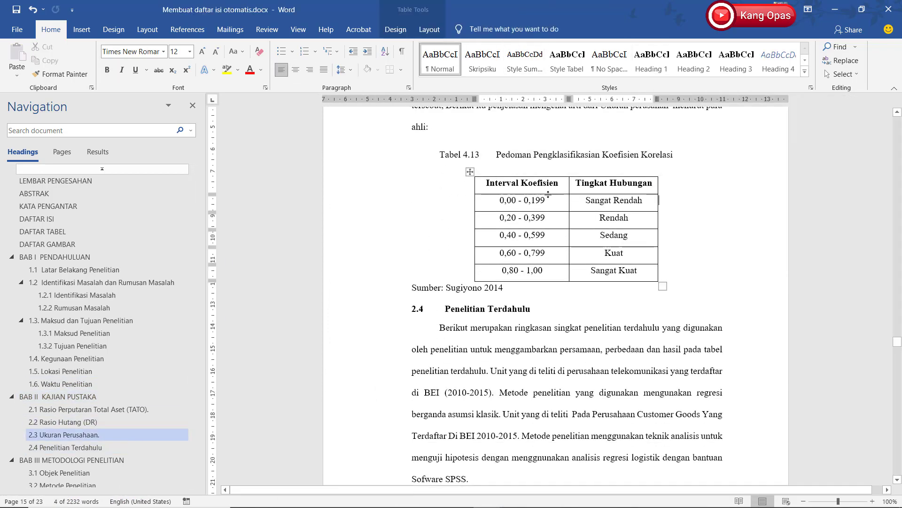
- Insert a caption with the label "Tabel 2." and the copied title above the Interval Koefisien table
right_click(470, 172)
left_click(520, 341)
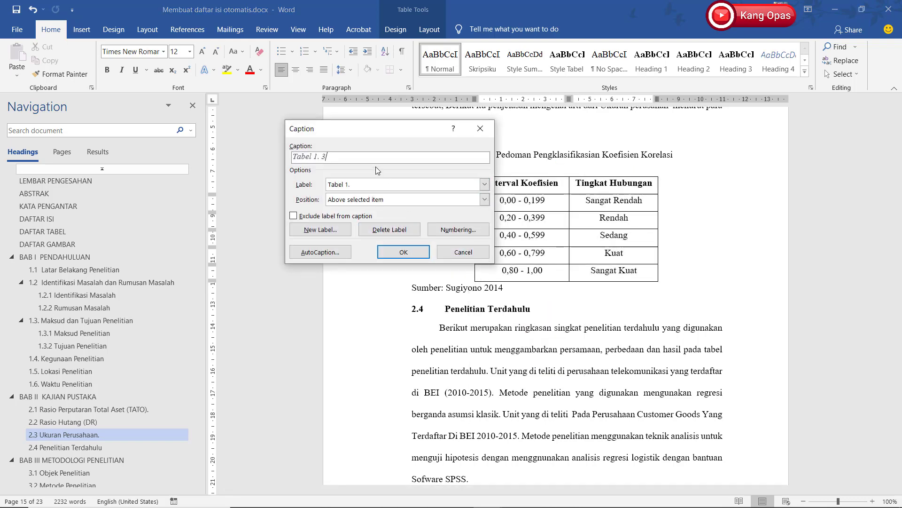
left_click(485, 184)
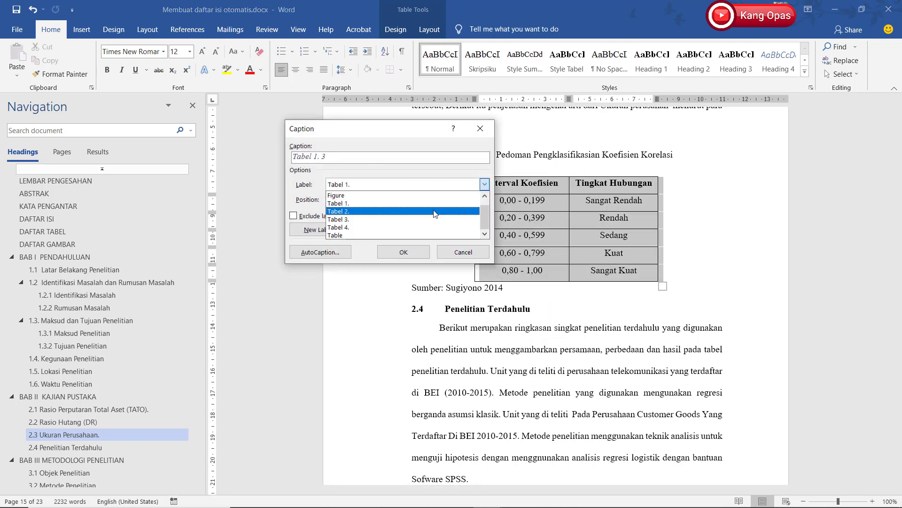
left_click(433, 210)
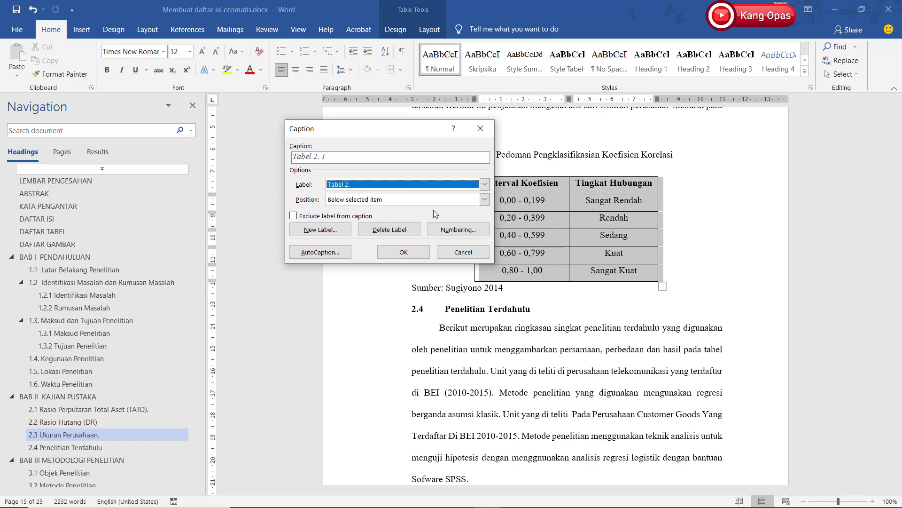
left_click(357, 158)
key("ctrl+v")
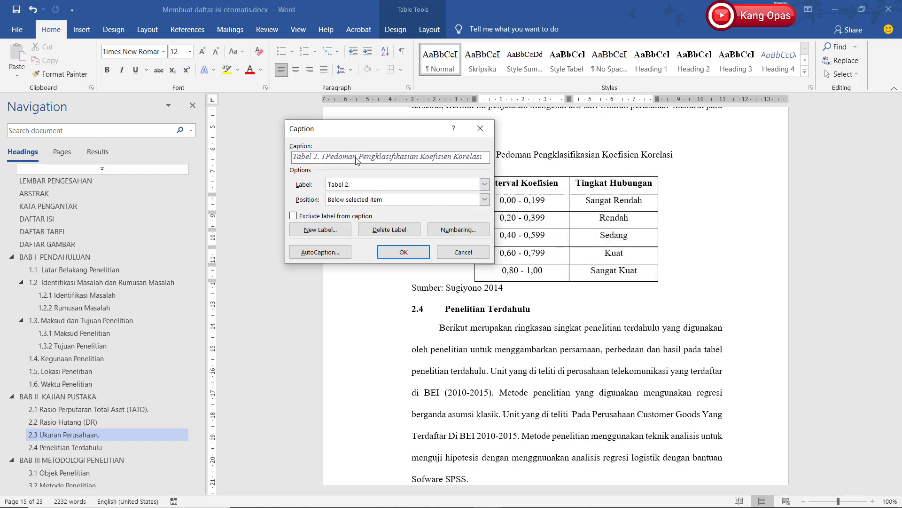
left_click(484, 199)
left_click(459, 209)
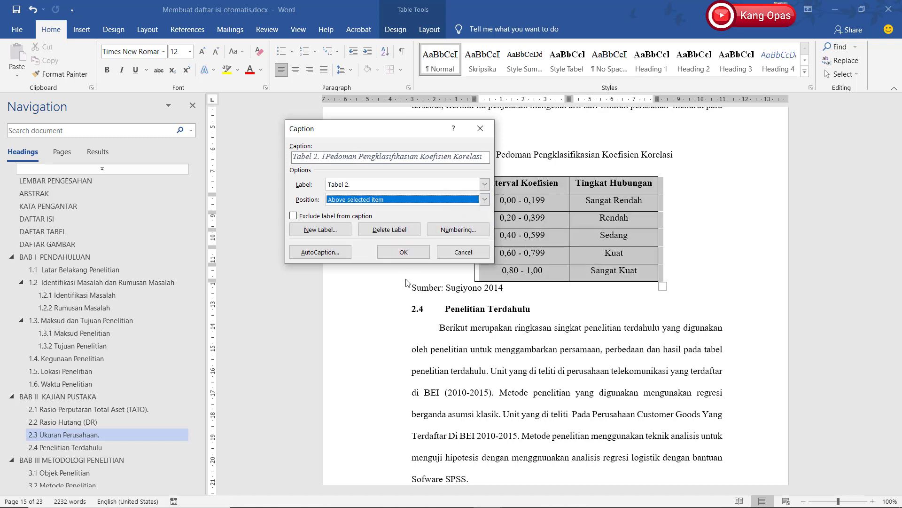
left_click(407, 254)
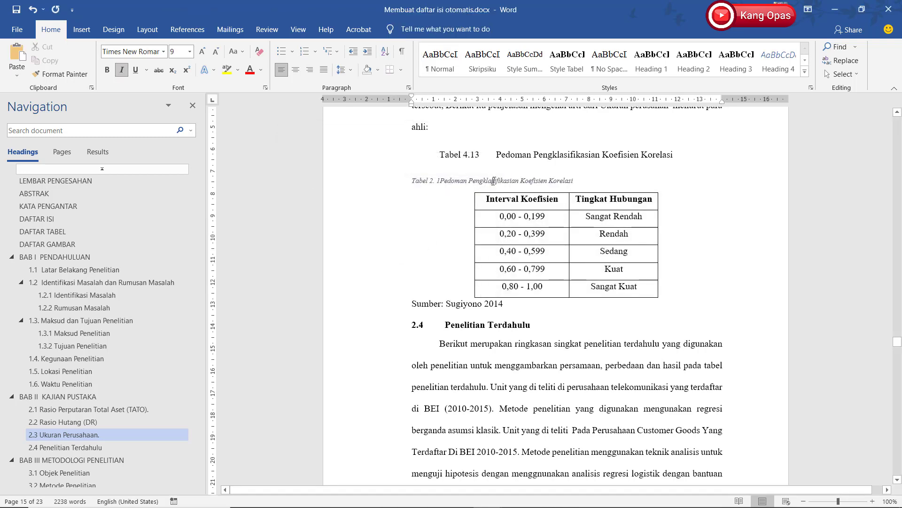
- Format the new Tabel 2. 1 caption with Style Tabel and a tab before its title, and apply Style Sumber to the source line below the table
left_click(562, 65)
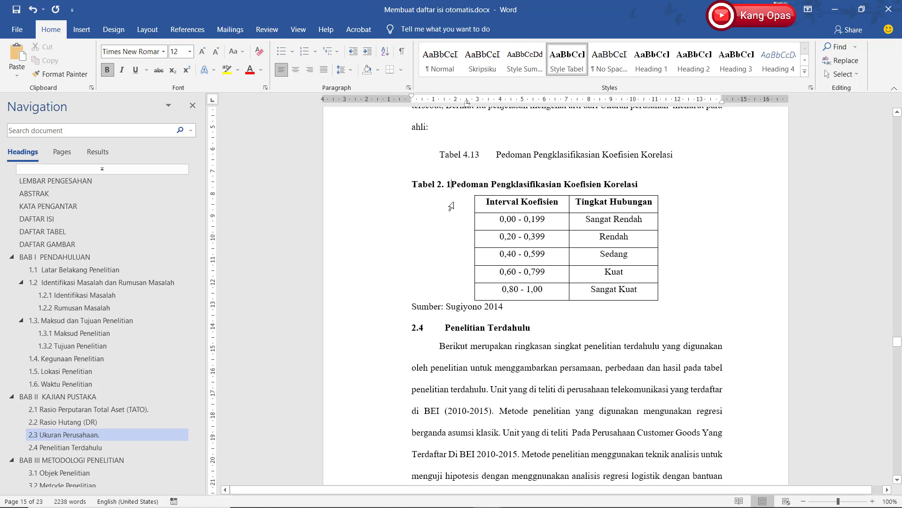
key("Tab")
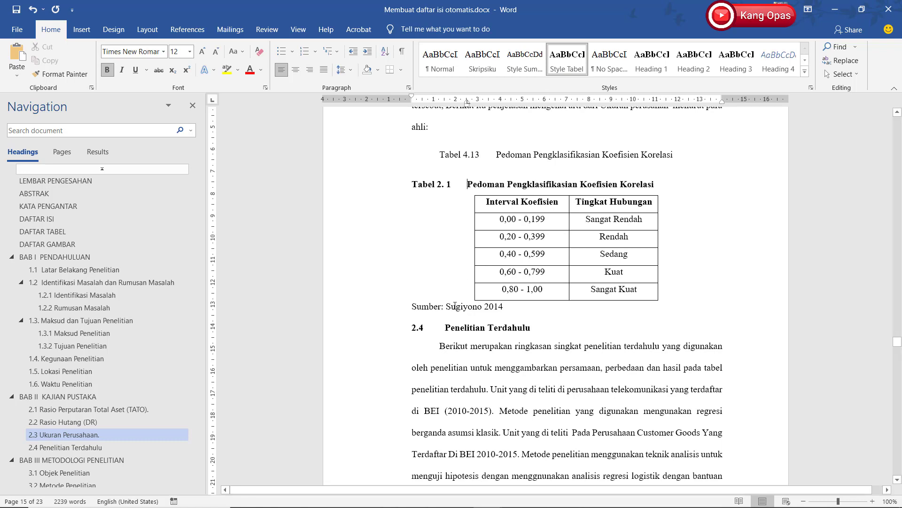
left_click(454, 306)
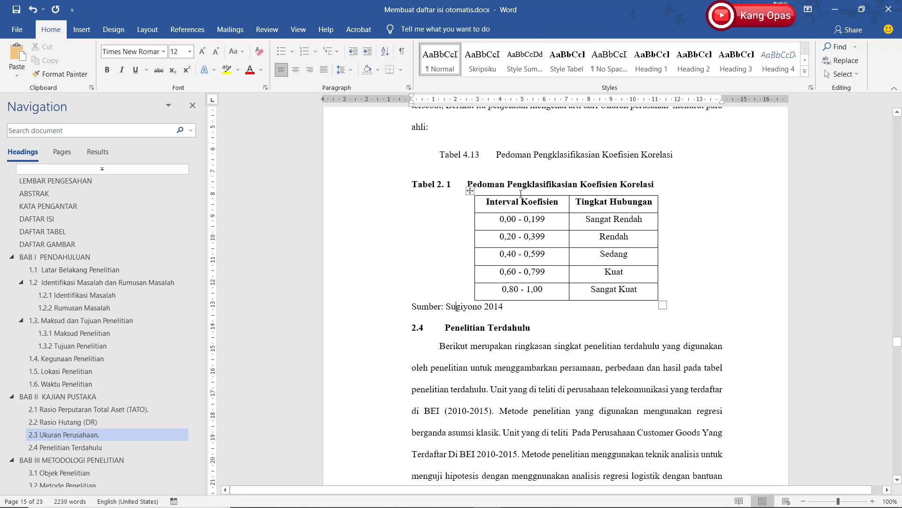
left_click(520, 70)
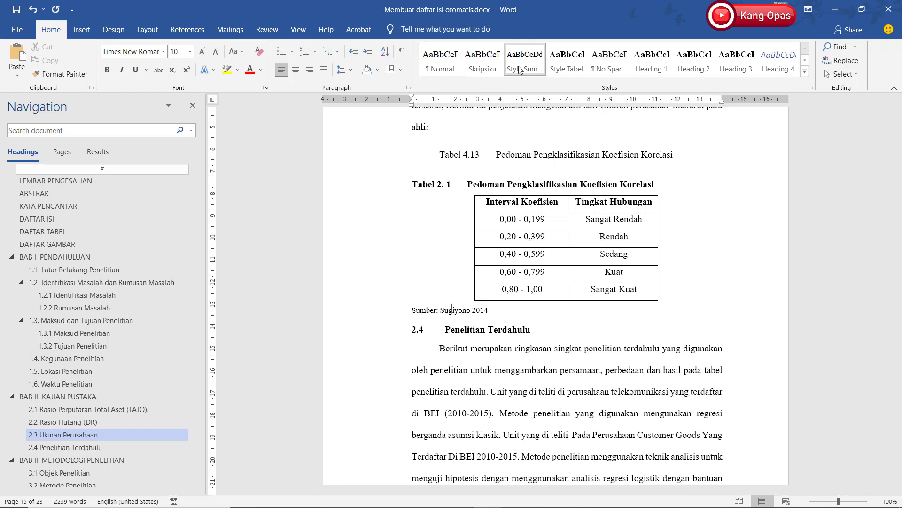
- Delete the old manual caption "Tabel 4.13 Pedoman Pengklasifikasian Koefisien Korelasi" and its empty line above the new caption
left_click(575, 363)
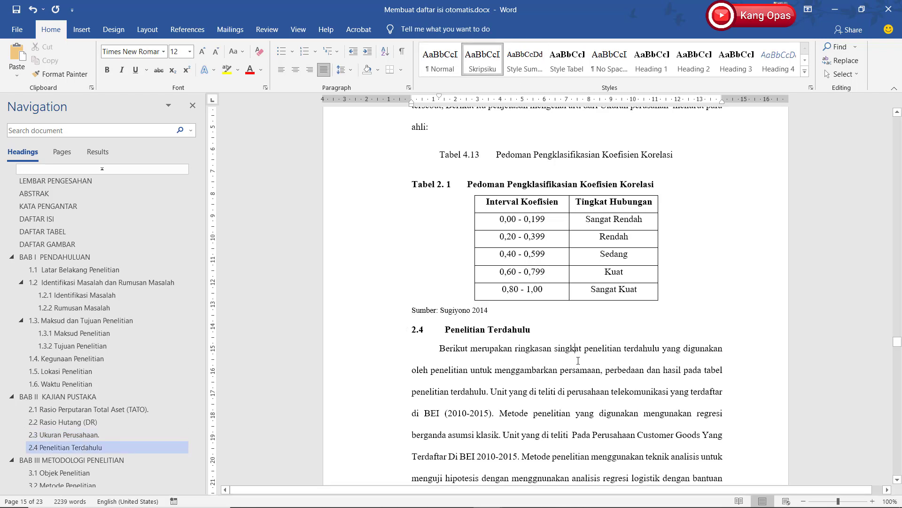
scroll(470, 245, "up", 2)
left_click(379, 217)
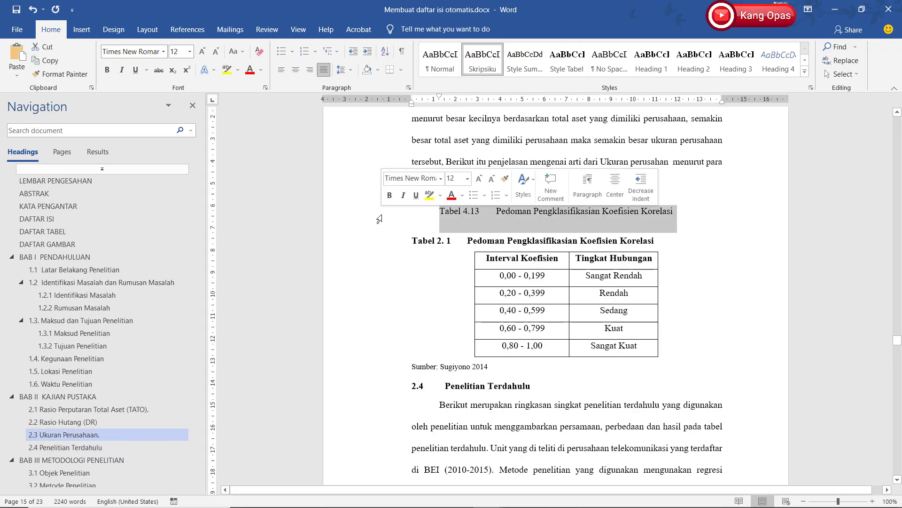
key("Delete")
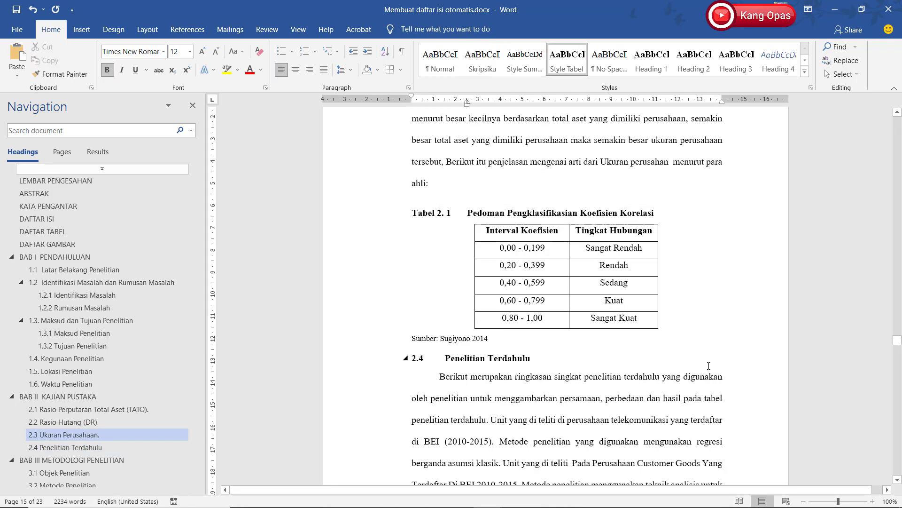
- Start a table of figures below the Tabel and Halaman line on the DAFTAR TABEL page, with the caption label Tabel 1
scroll(709, 365, "down", 8)
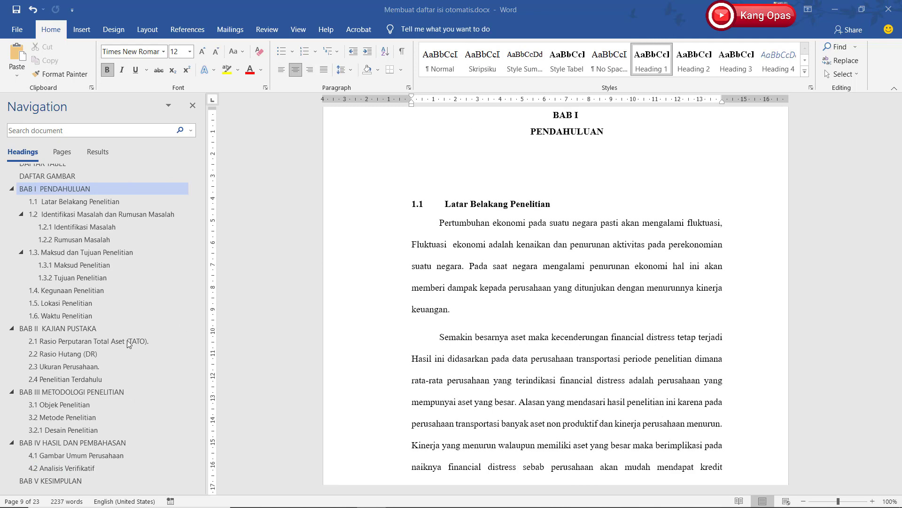
scroll(121, 350, "up", 2)
scroll(122, 349, "up", 2)
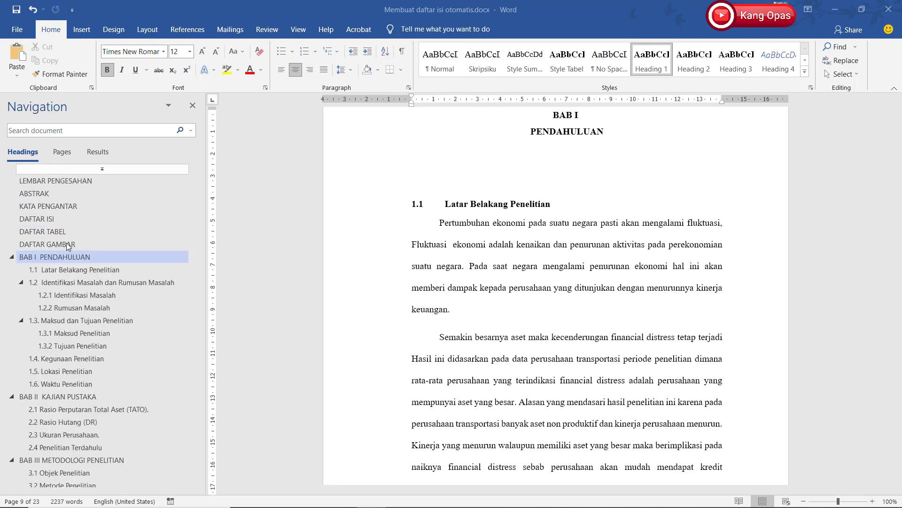
left_click(54, 233)
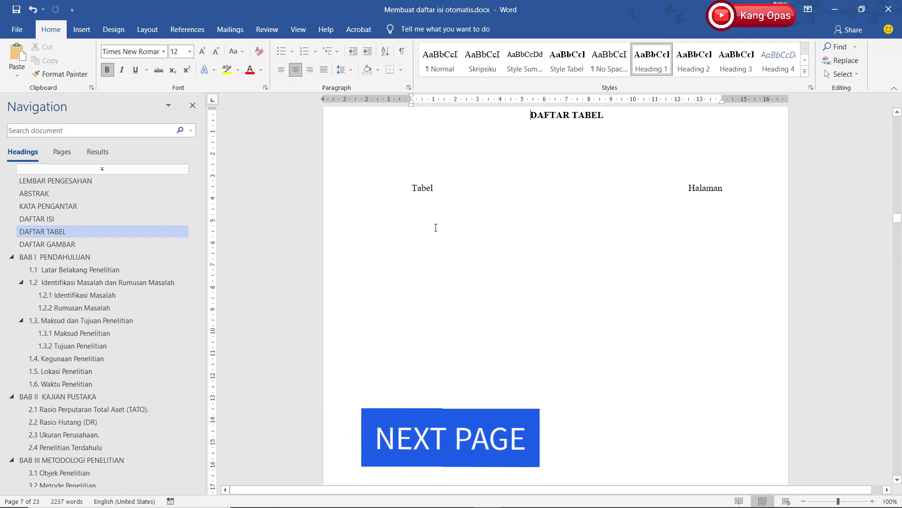
left_click(415, 206)
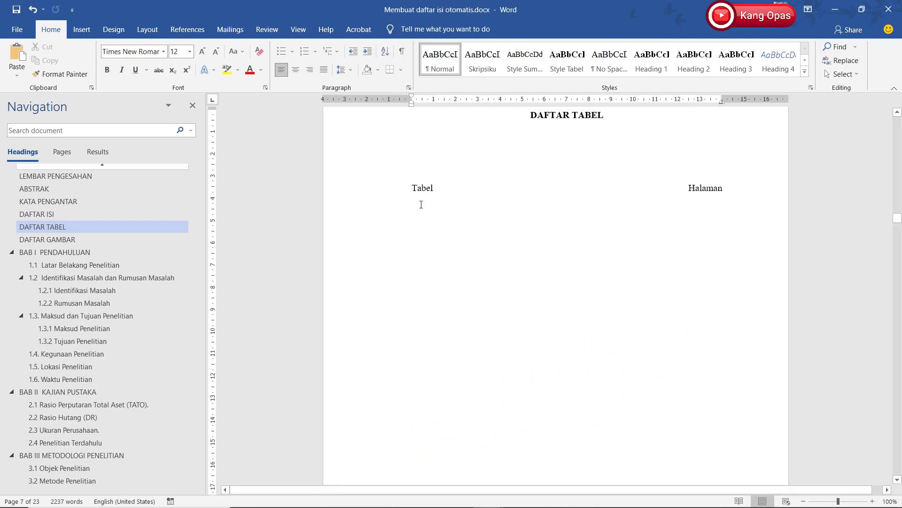
left_click(174, 31)
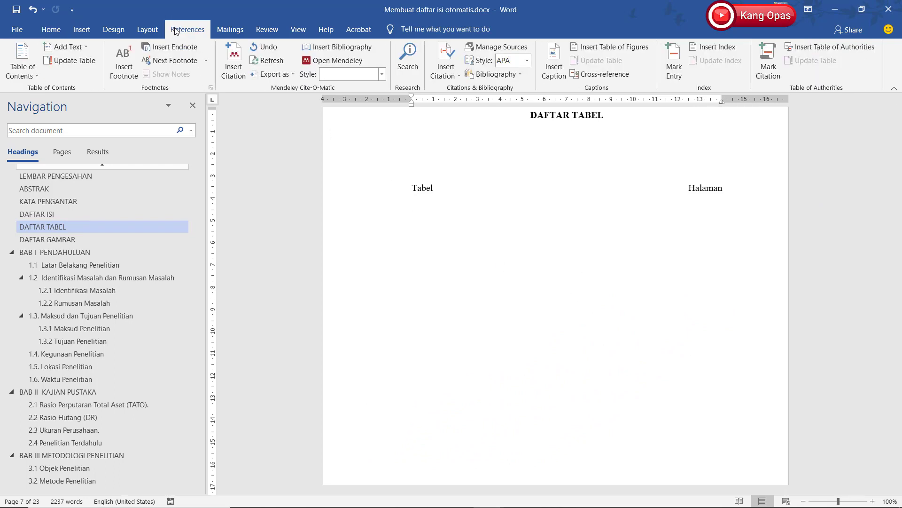
left_click(598, 49)
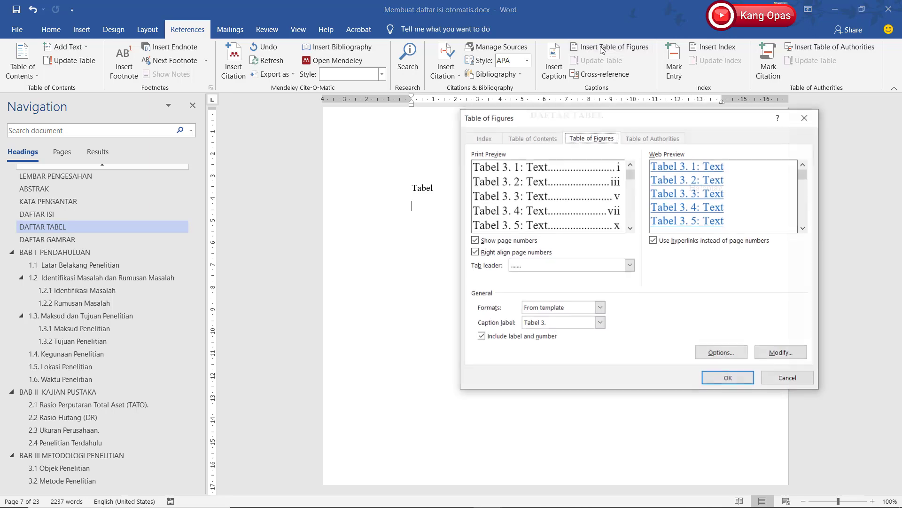
left_click(600, 322)
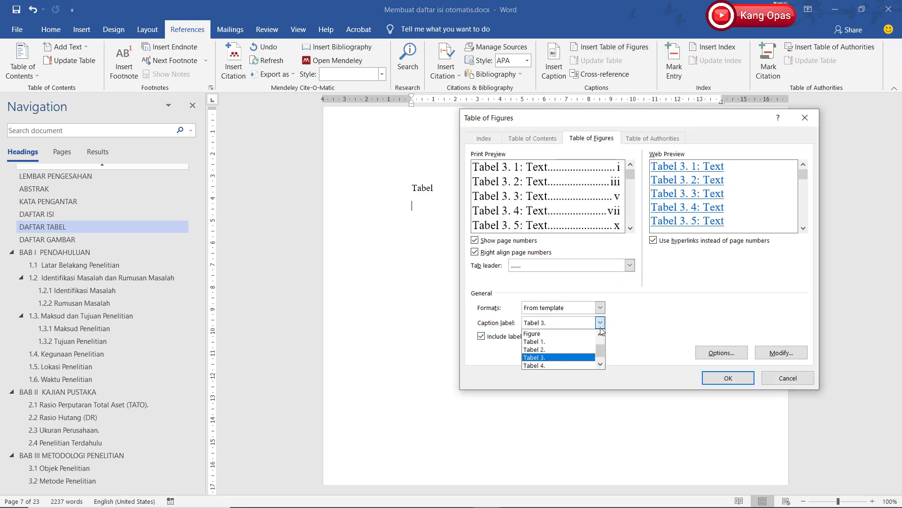
left_click(580, 346)
- Modify the Table of Figures style to 12 pt Times New Roman with single line spacing
left_click(781, 353)
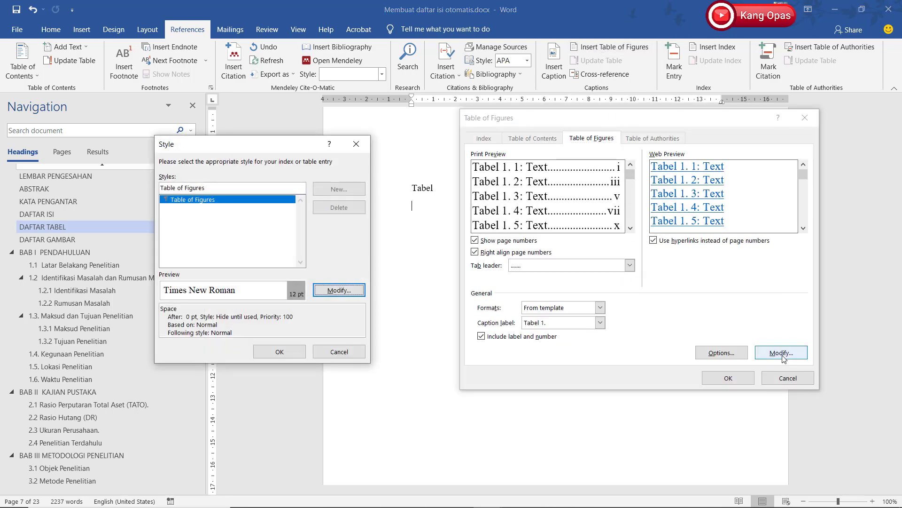
left_click(336, 290)
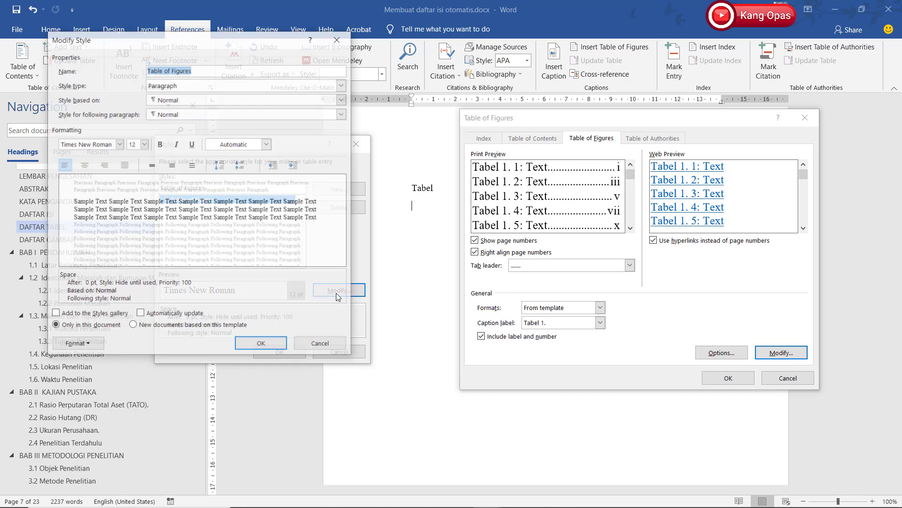
left_click(120, 144)
left_click(120, 144)
left_click(143, 144)
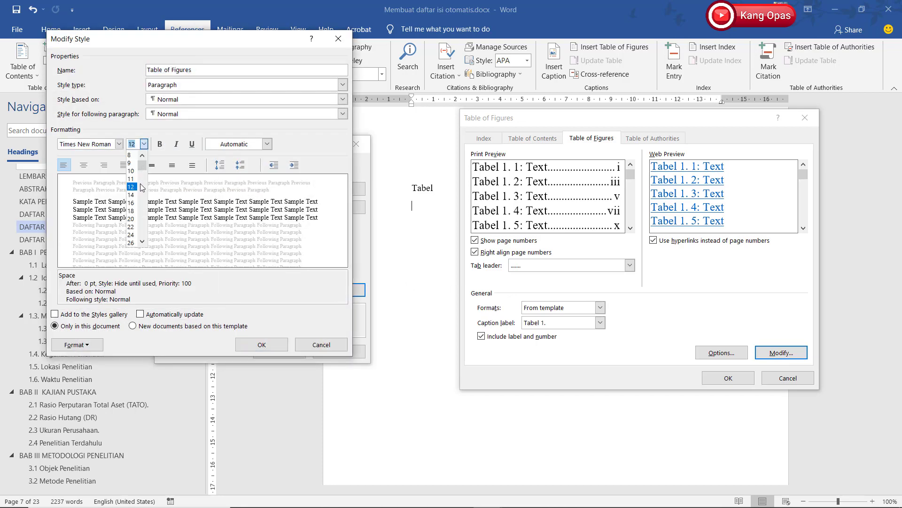
left_click(136, 188)
left_click(268, 145)
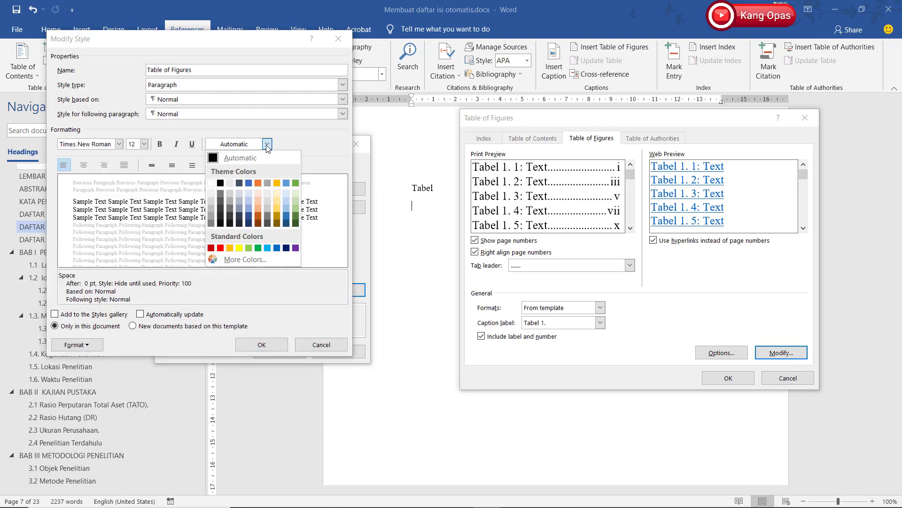
left_click(267, 144)
left_click(152, 165)
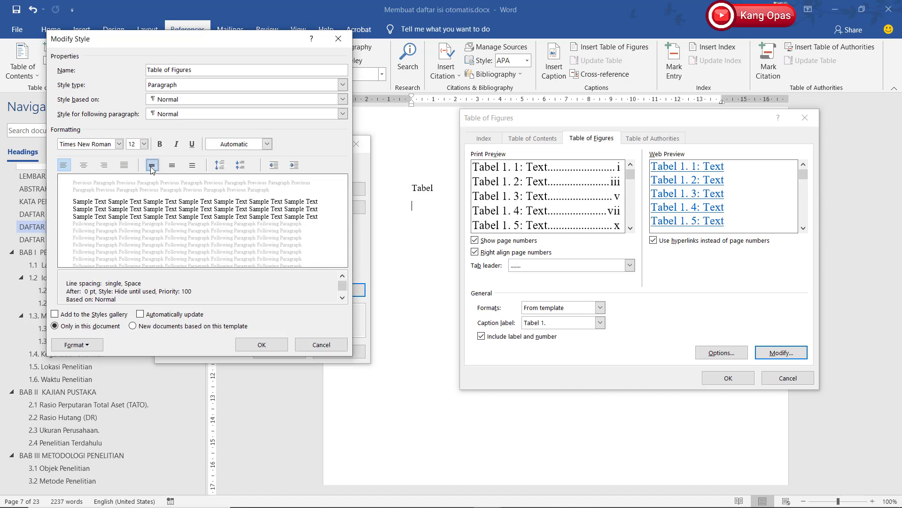
- Give the Table of Figures style a hanging indent of 2,5 cm and 10 pt spacing after paragraphs
left_click(88, 346)
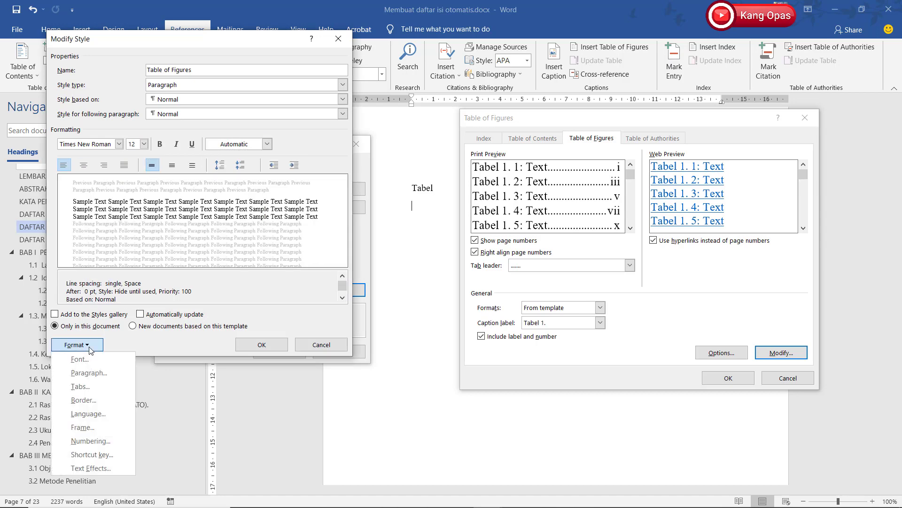
left_click(95, 371)
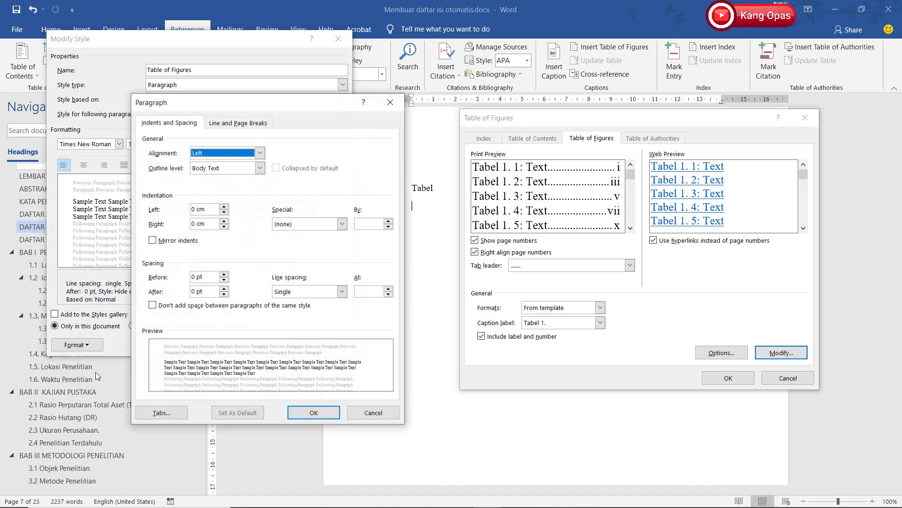
left_click(342, 224)
left_click(327, 251)
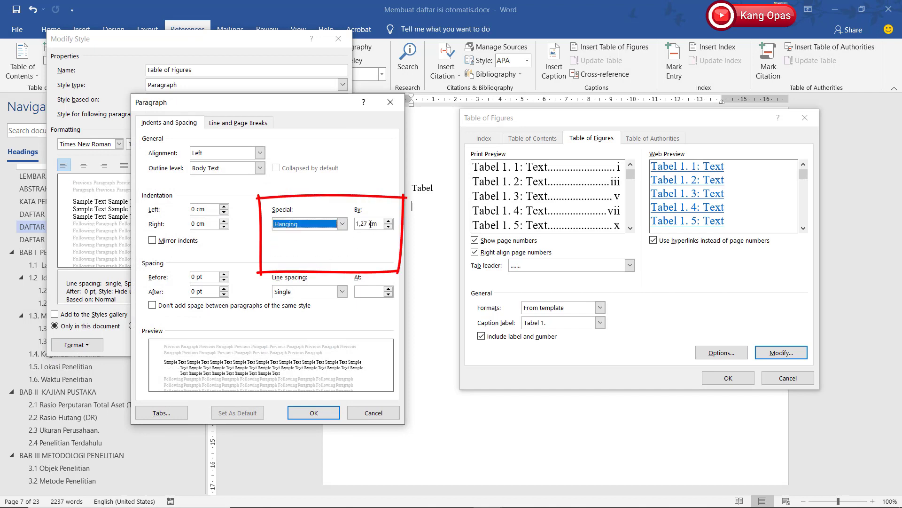
left_click_drag(368, 223, 346, 217)
type("2")
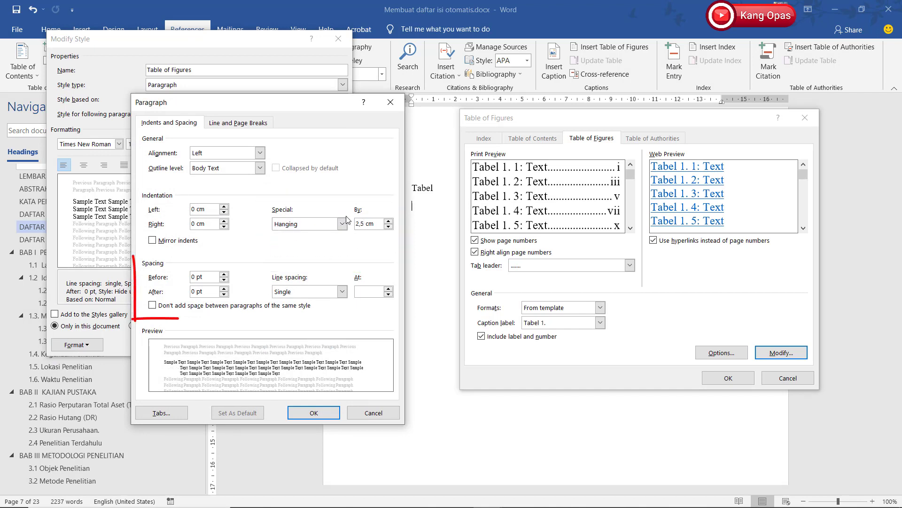
left_click(193, 291)
type("1")
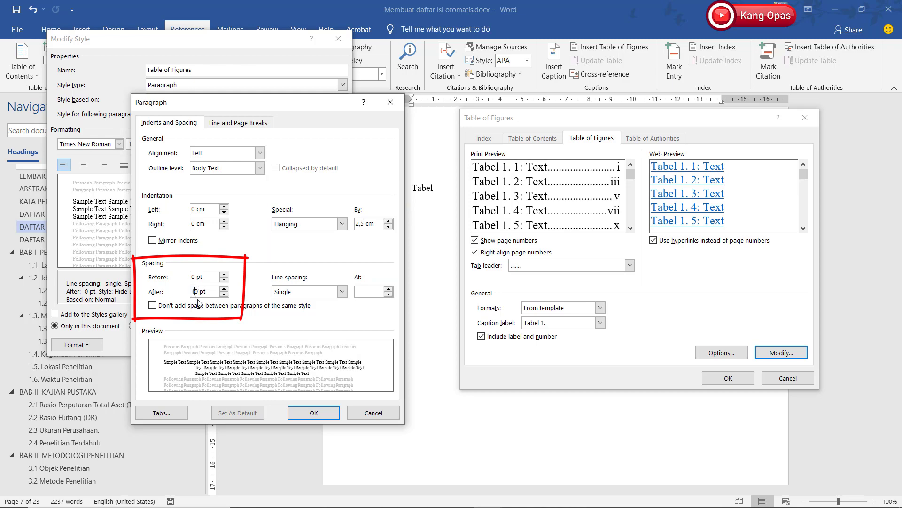
- Add a left-aligned tab stop at 2,5 cm without a leader to the Table of Figures style
left_click(162, 412)
type("2,5")
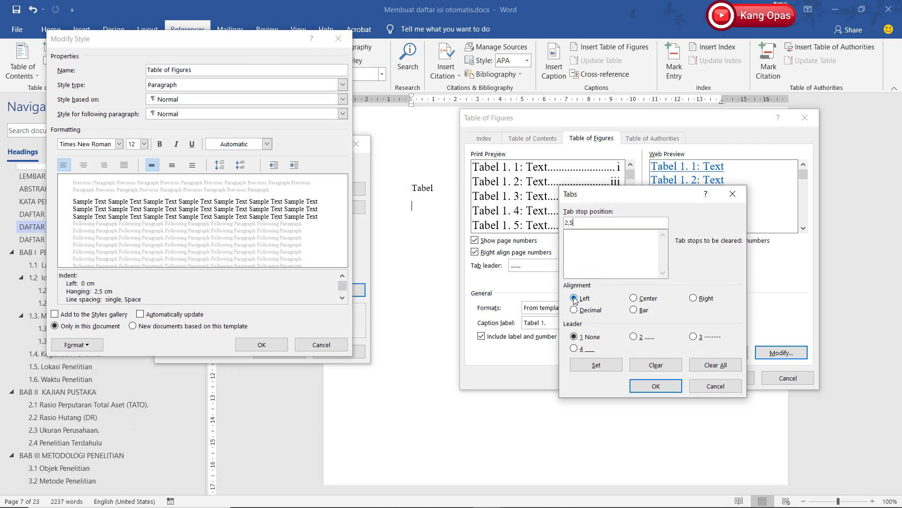
left_click(576, 337)
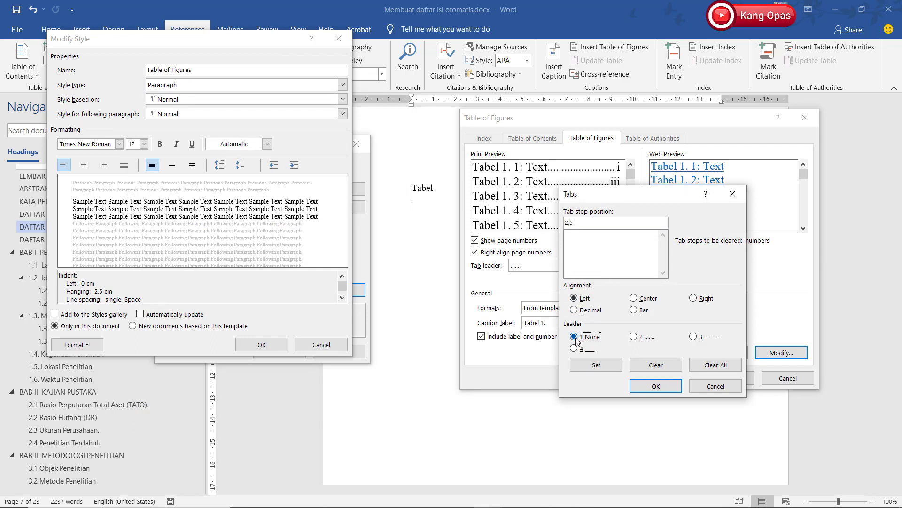
left_click(587, 371)
- Add a right-aligned tab stop at 14 cm with a dotted leader to the Table of Figures style
left_click_drag(573, 222, 563, 223)
type("14")
left_click(694, 298)
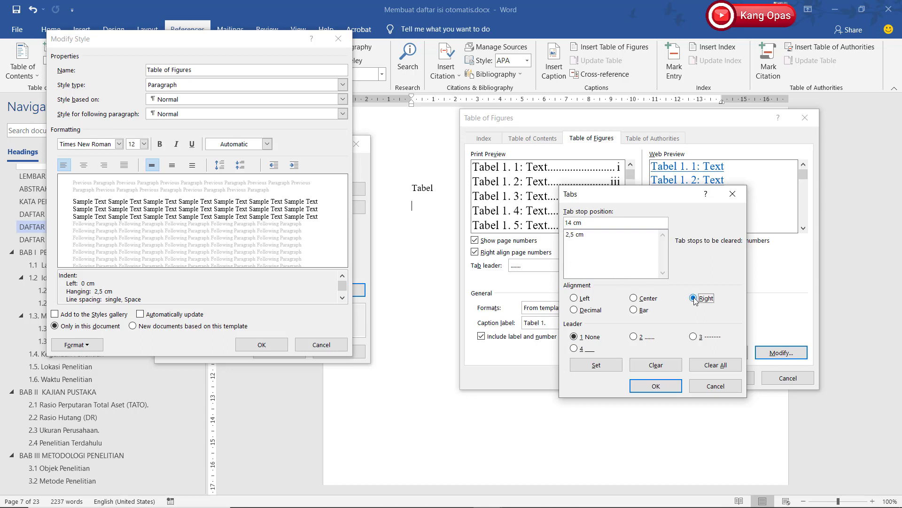
left_click(637, 342)
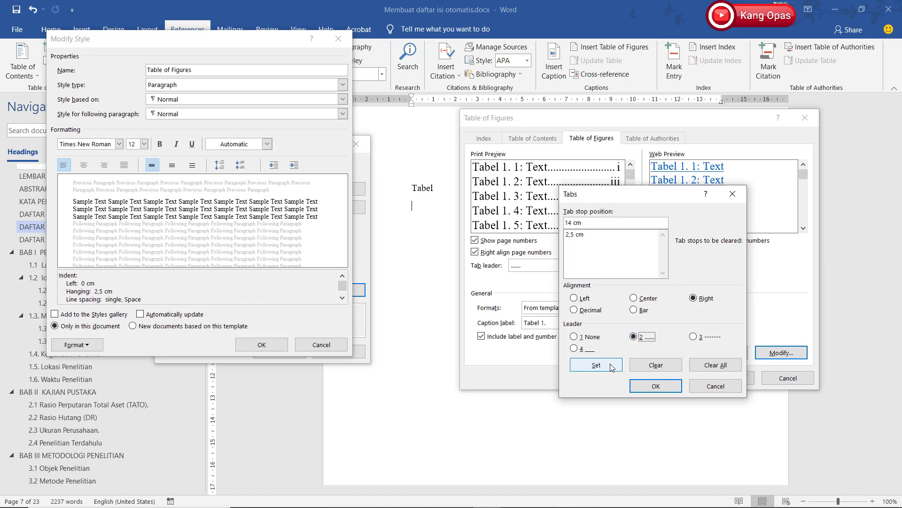
left_click(608, 366)
left_click(647, 386)
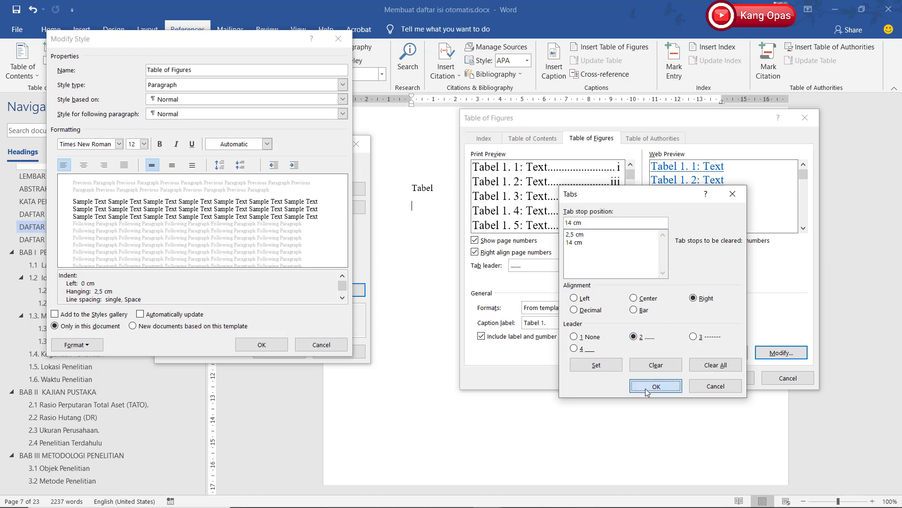
- Confirm the modified style and insert the list of Tabel 1. captions on the DAFTAR TABEL page
left_click(276, 347)
left_click(277, 357)
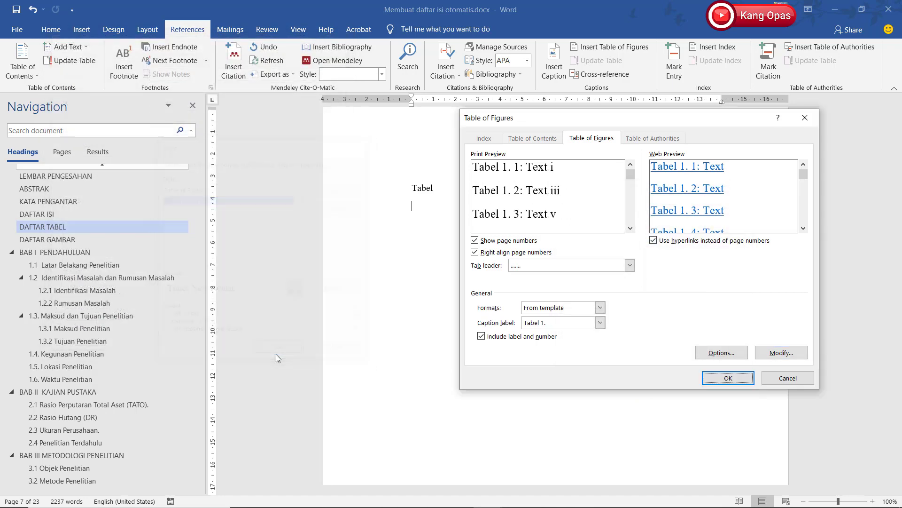
left_click(742, 380)
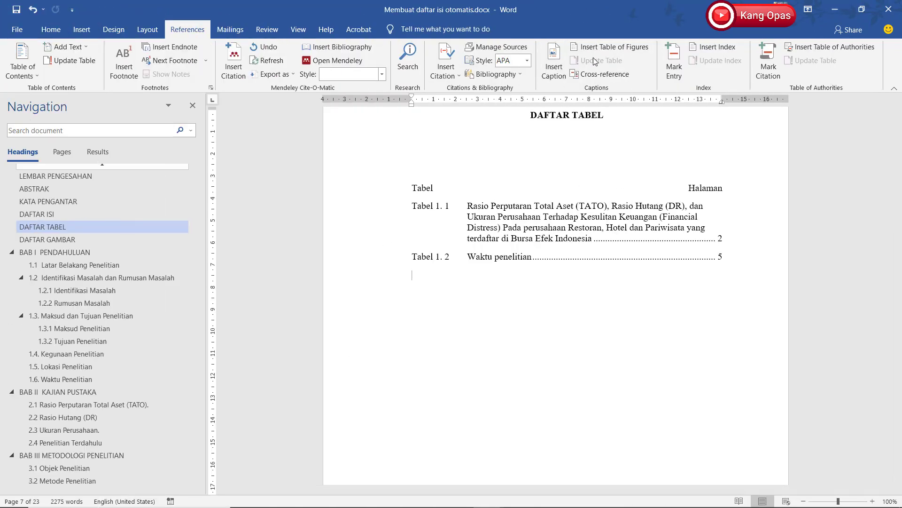
- Insert a table of figures for the caption label Tabel 2. below the Tabel 1. entries
left_click(590, 48)
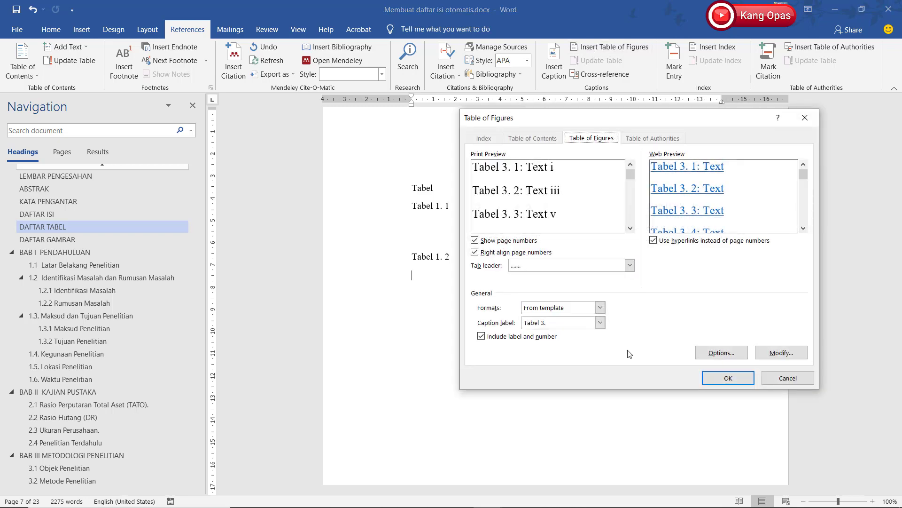
left_click(601, 323)
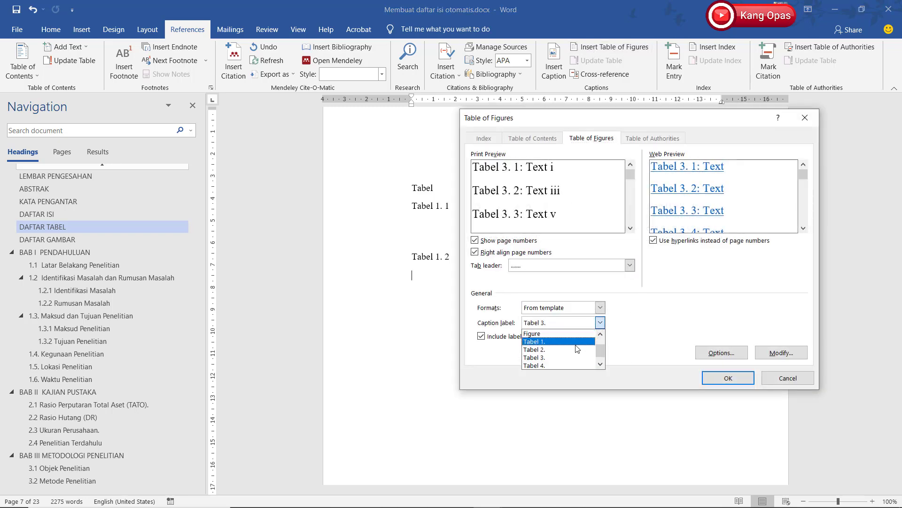
left_click(569, 355)
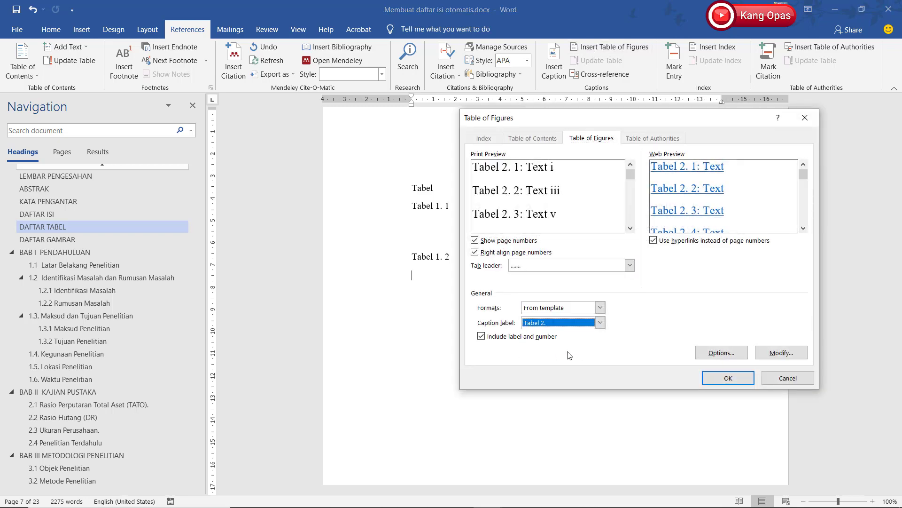
left_click(729, 378)
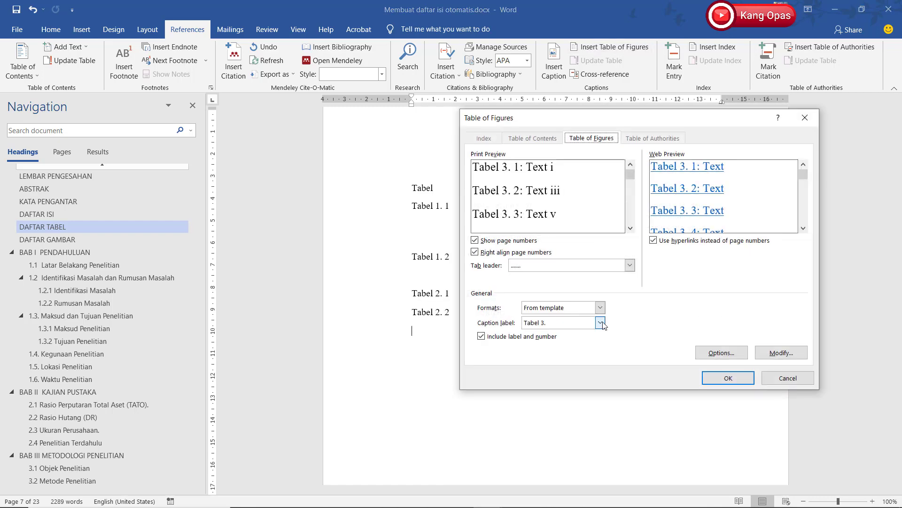
- Insert a table of figures for the caption label Tabel 3. below the Tabel 2. entries
left_click(729, 379)
- Try to insert a table of figures for the caption label Tabel 4. below the Tabel 3. entry, and undo the insertion
left_click(600, 321)
left_click(531, 365)
left_click(741, 376)
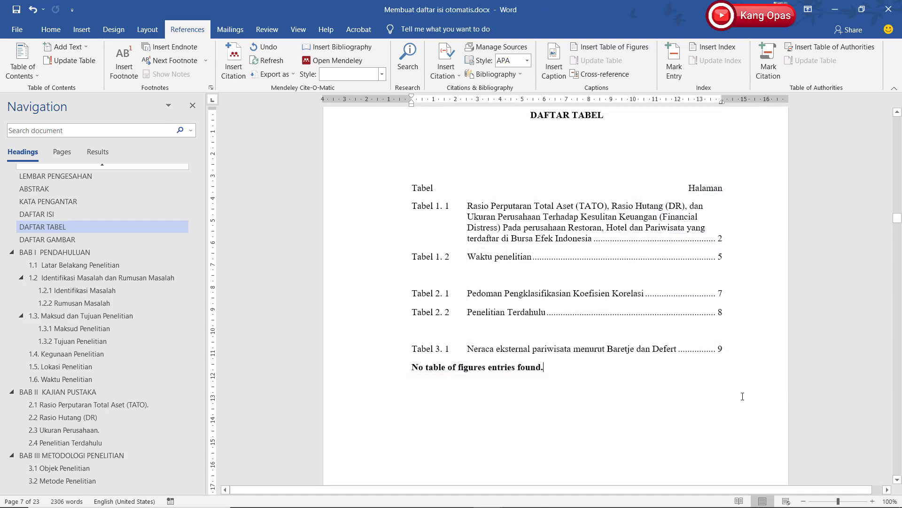
left_click(32, 10)
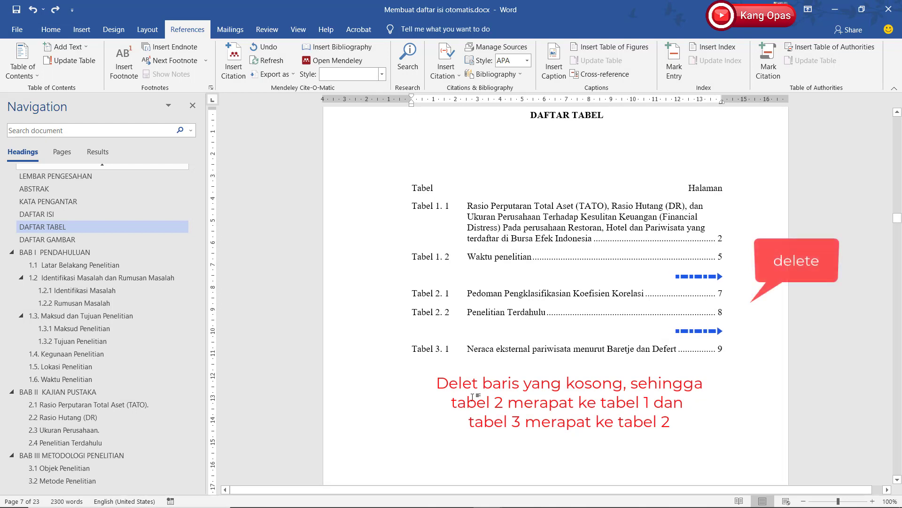
- Delete the empty lines separating the Tabel 1., Tabel 2. and Tabel 3. lists on the DAFTAR TABEL page
left_click(737, 259)
key("Delete")
left_click(744, 297)
key("Delete")
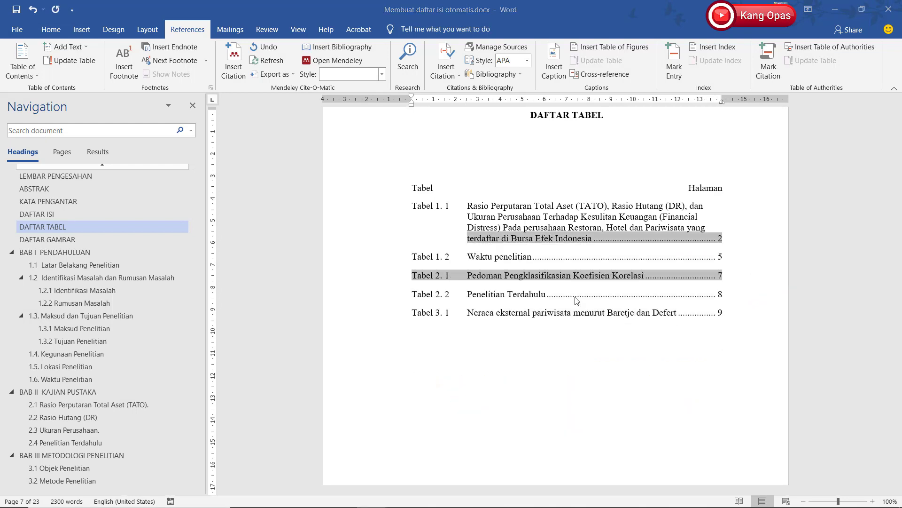
- Copy the title text "Kedatangan Turis Internasional (jutaan)" from the line below the bar chart in Bab I
left_click(70, 239)
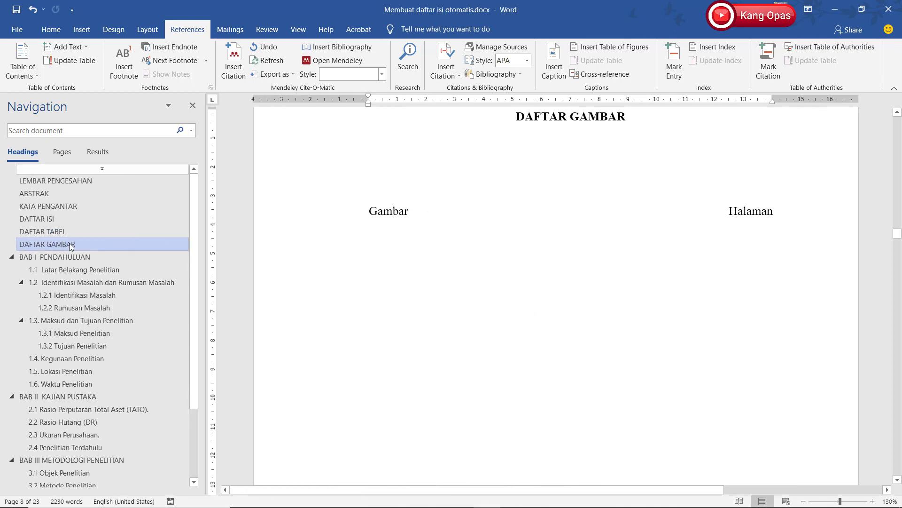
scroll(118, 270, "down", 2)
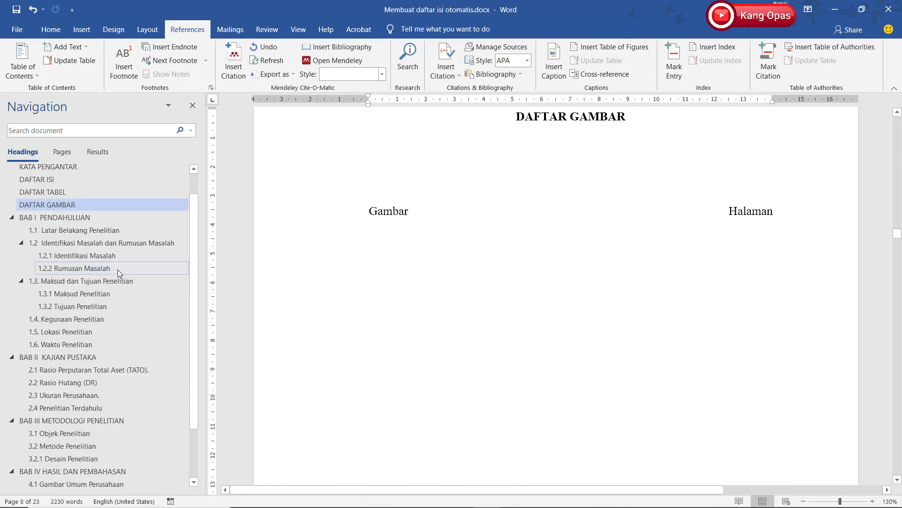
left_click(69, 178)
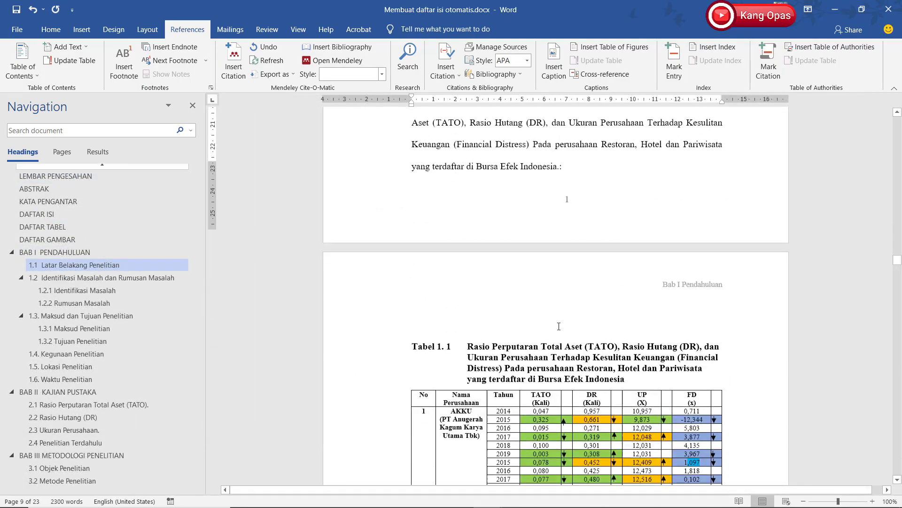
scroll(559, 326, "down", 14)
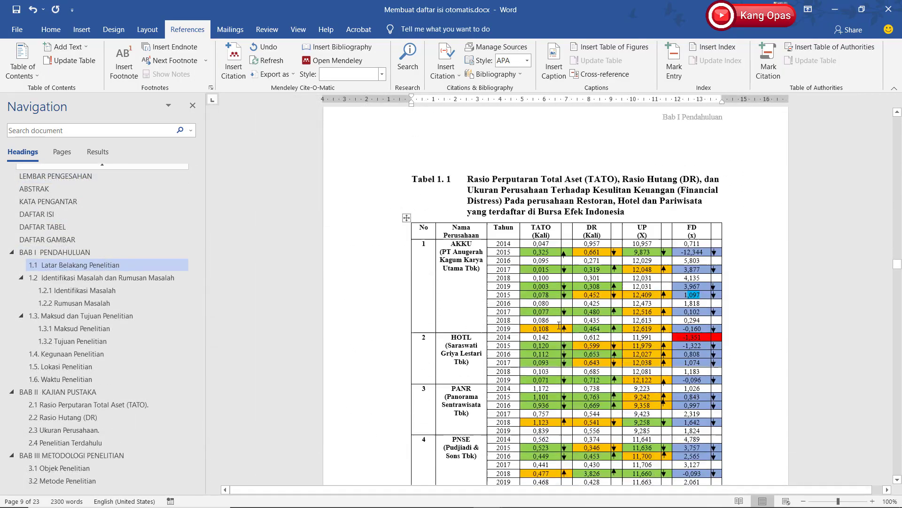
scroll(561, 320, "down", 3)
scroll(561, 321, "up", 3)
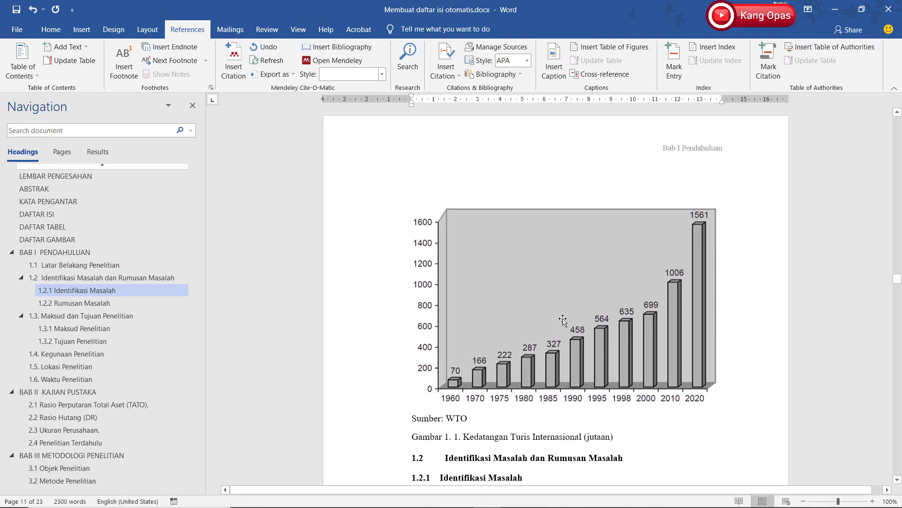
left_click_drag(463, 436, 555, 438)
key("ctrl+c")
right_click(555, 438)
key("Escape")
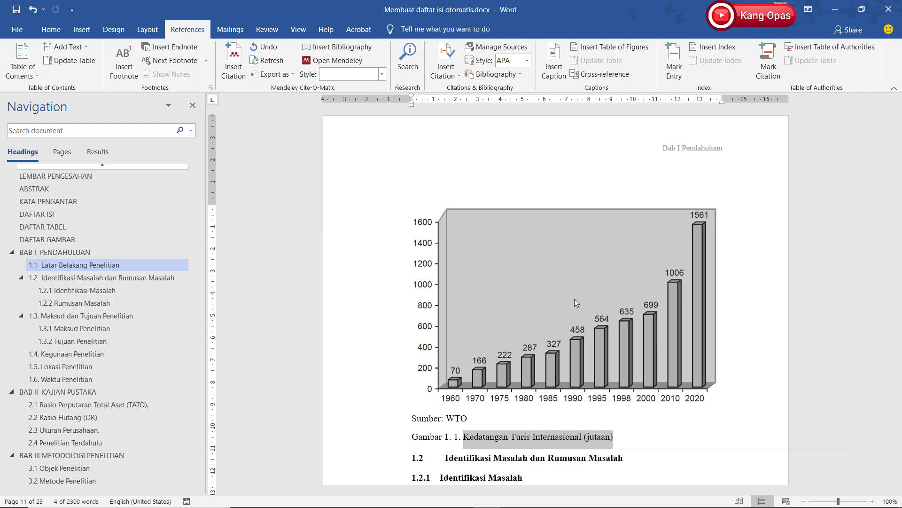
- Start a caption for the bar chart picture and create the new caption label "Gambar 1."
right_click(682, 347)
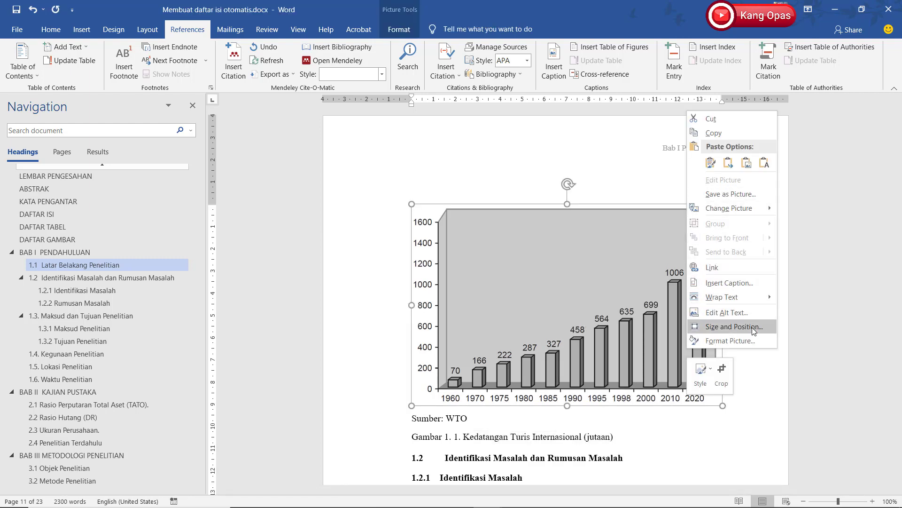
left_click(729, 283)
left_click(484, 184)
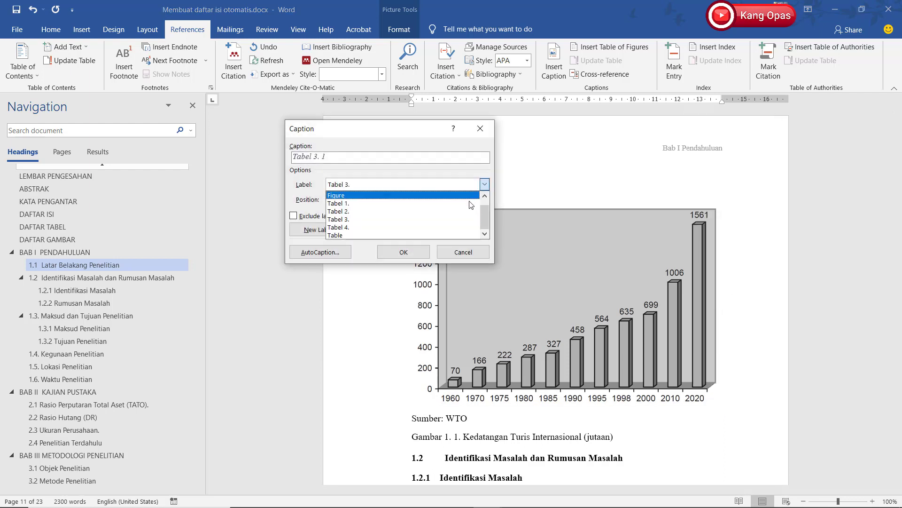
left_click(488, 174)
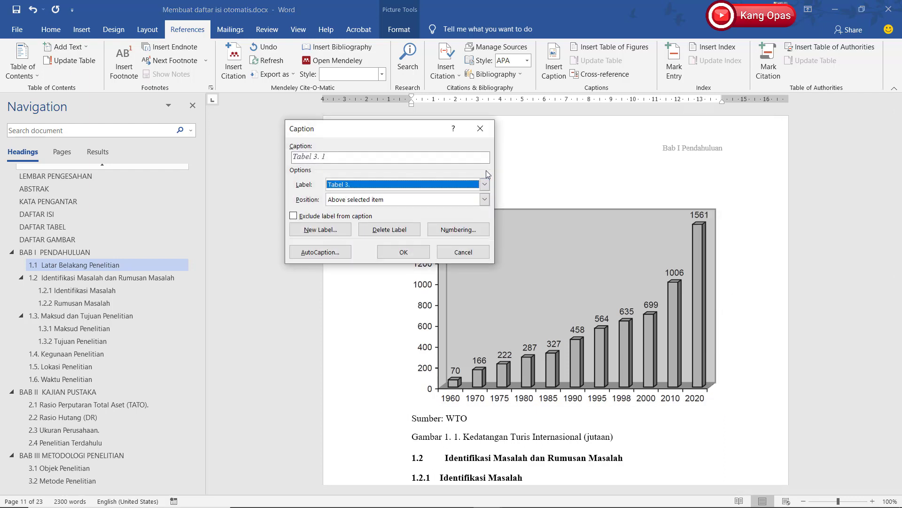
left_click(328, 230)
type("Gambar 1.")
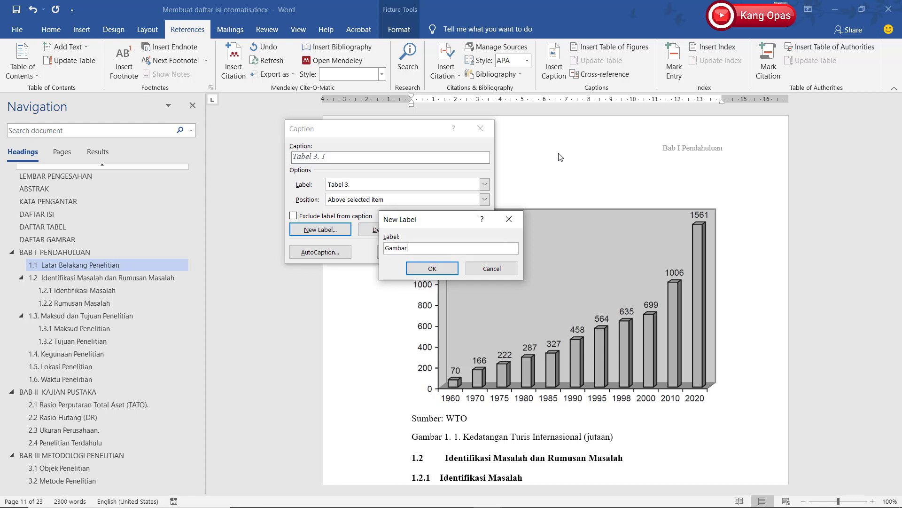
left_click(450, 271)
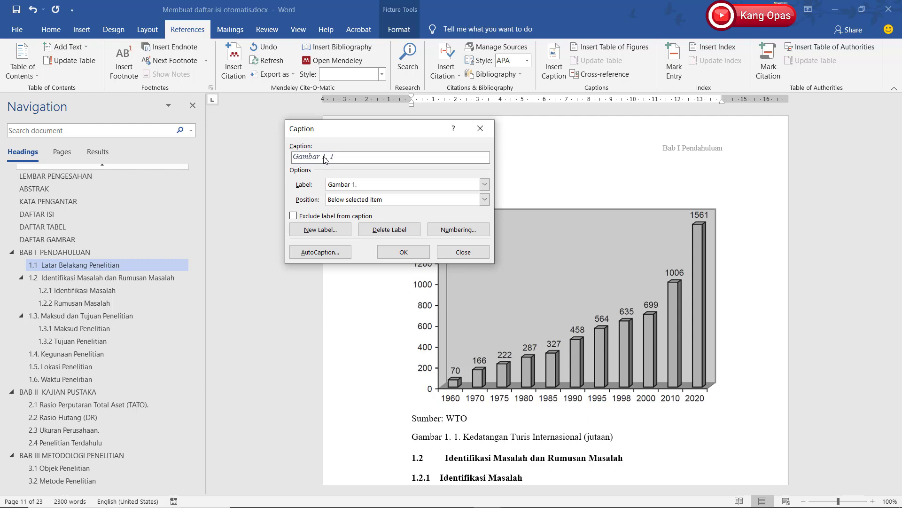
- Create the additional caption labels "Gambar 2.", "Gambar 3." and "Gambar 4." for the remaining chapters
left_click(337, 227)
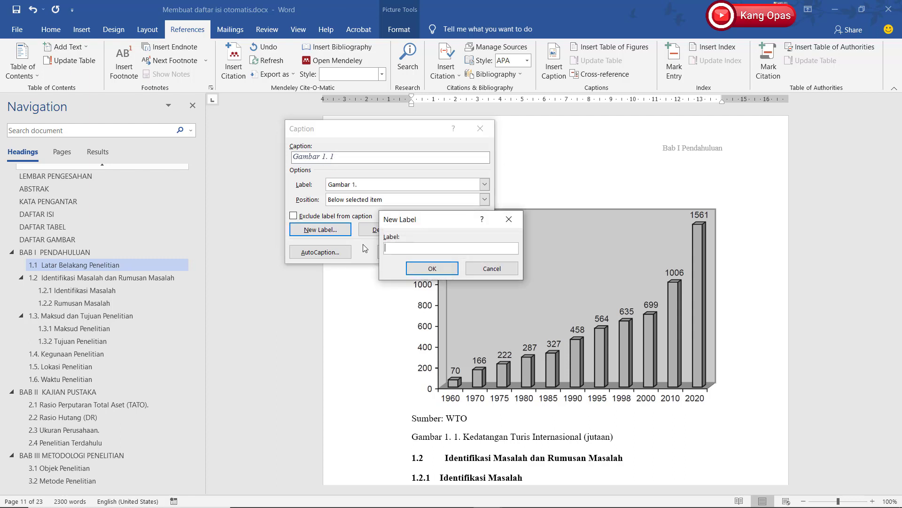
type("Gambar 2.")
left_click(320, 230)
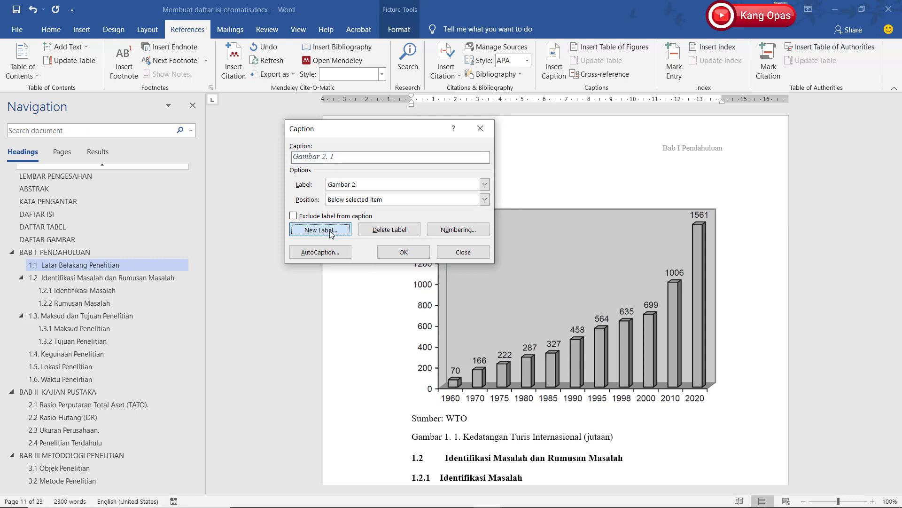
type("Gambar 3.")
left_click(421, 269)
left_click(336, 230)
type("Gambar 4.")
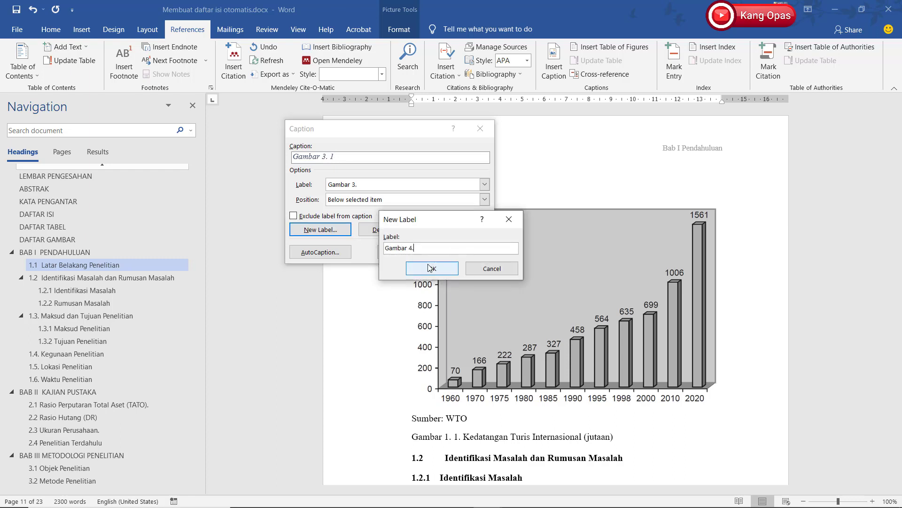
left_click(433, 269)
- Insert a Gambar 1. caption below the bar chart with the copied title "Kedatangan Turis Internasional (jutaan)"
left_click(485, 184)
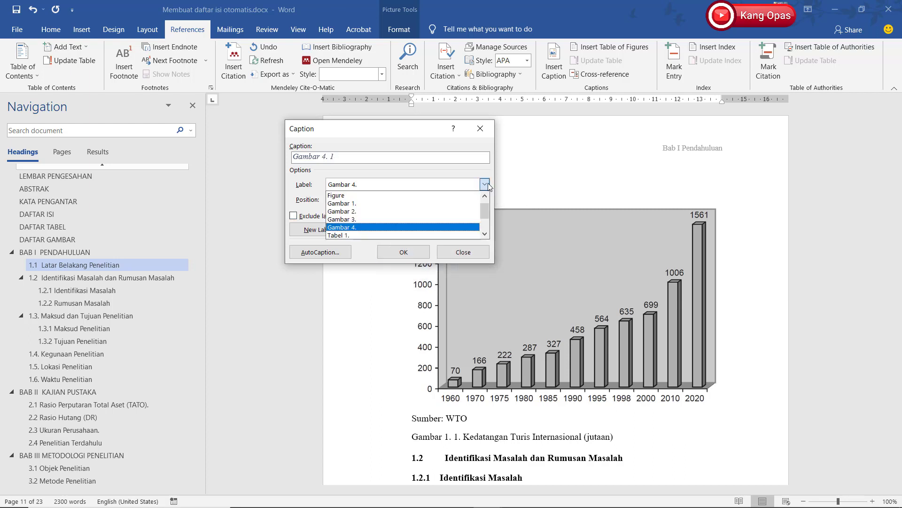
left_click(348, 203)
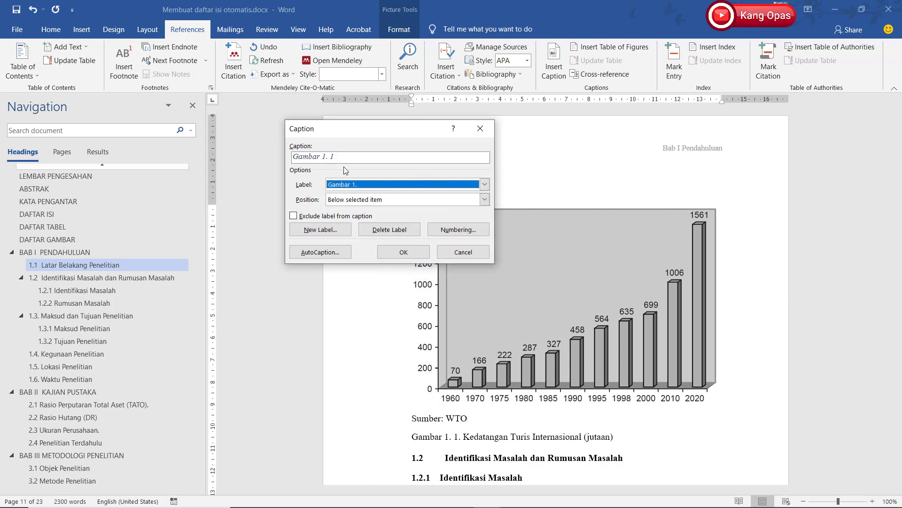
left_click(346, 158)
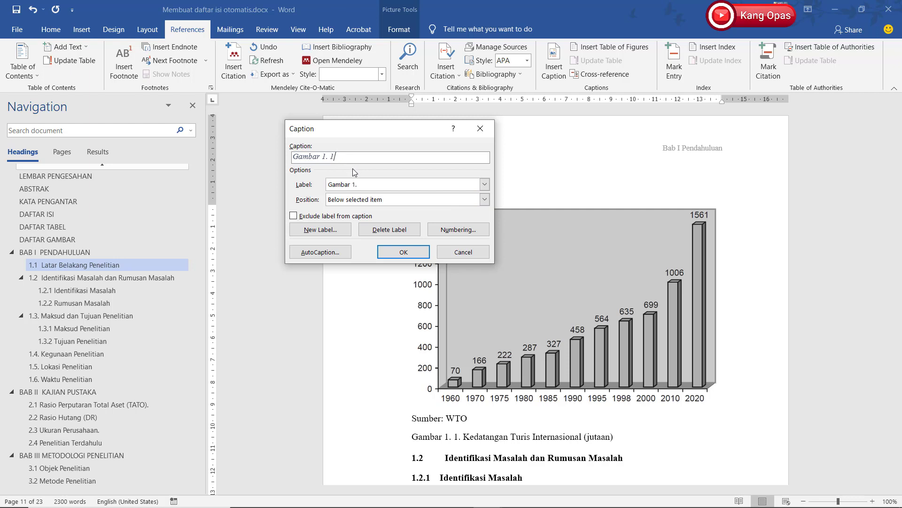
key("ctrl+v")
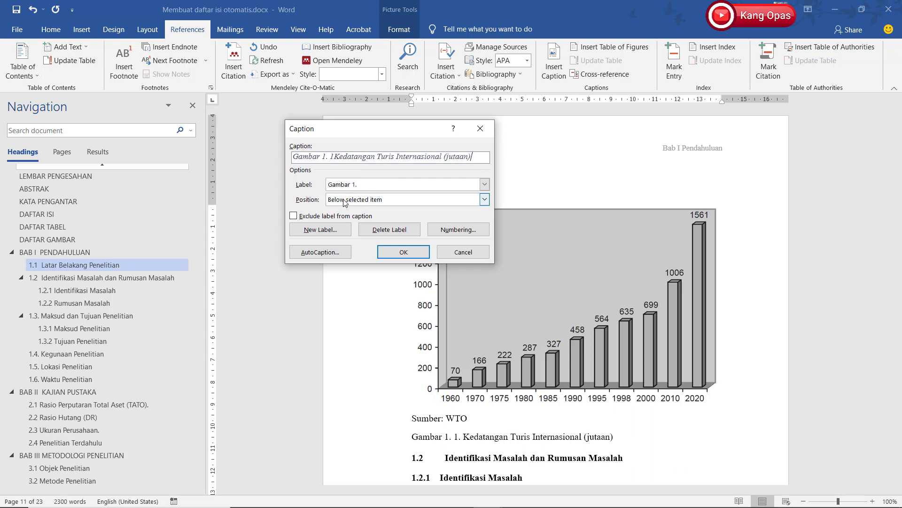
left_click(399, 253)
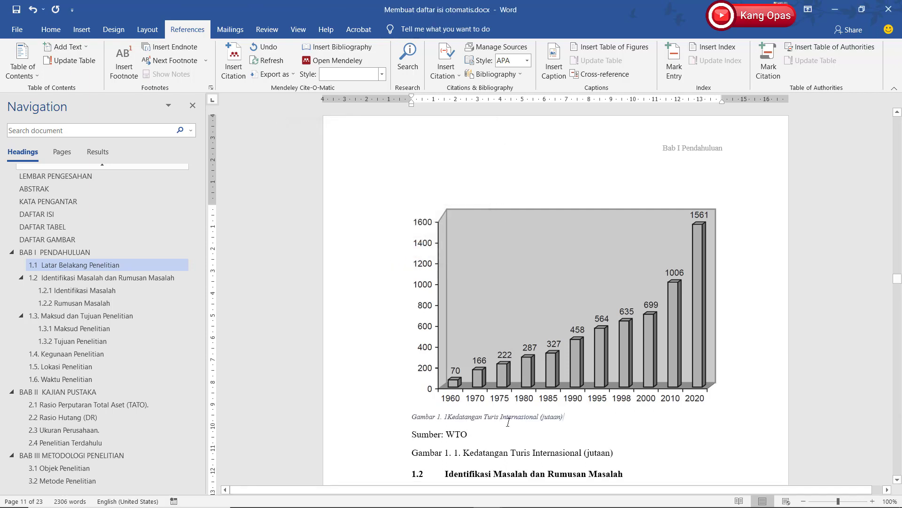
- Start a new style from the bar chart caption's formatting and name it "Style Gambar"
left_click(470, 428)
left_click(482, 417)
left_click(51, 29)
left_click(808, 80)
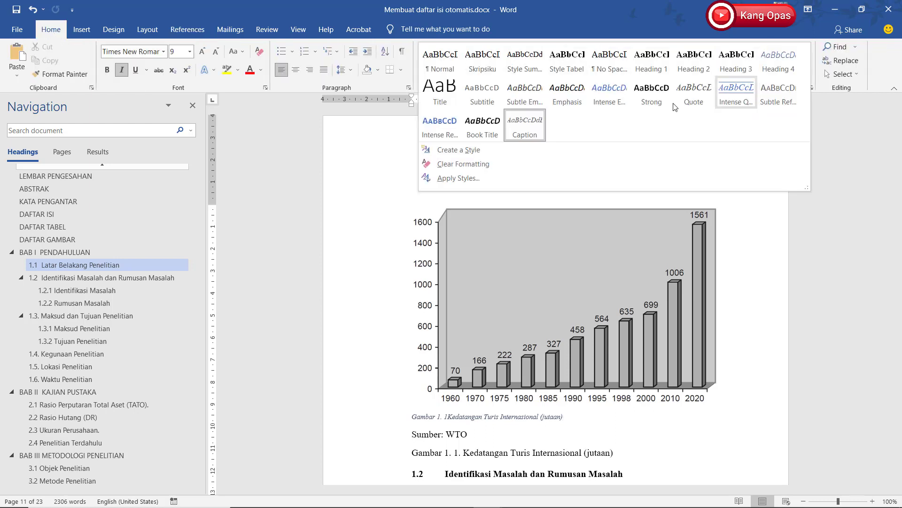
left_click(458, 154)
type("Style Gambar")
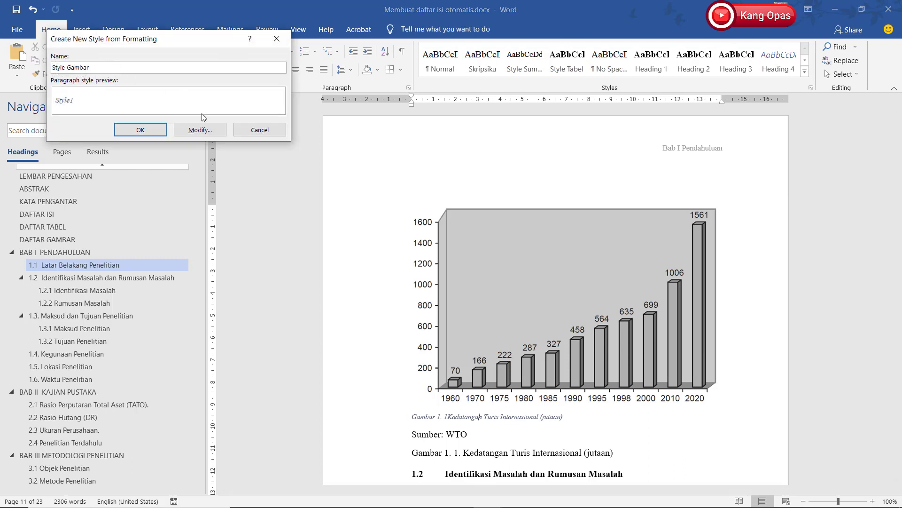
- Format Style Gambar as 12 pt bold, not italic, with automatic font color and centered alignment
left_click(200, 129)
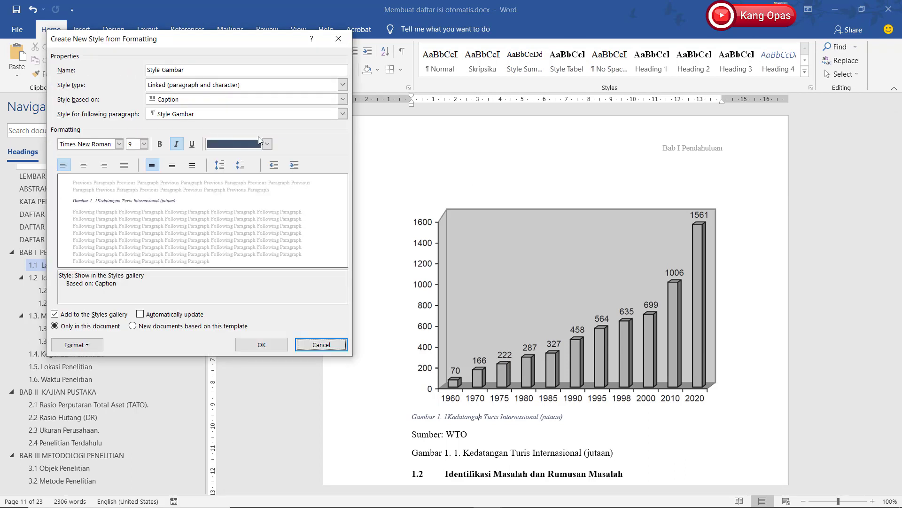
left_click(118, 144)
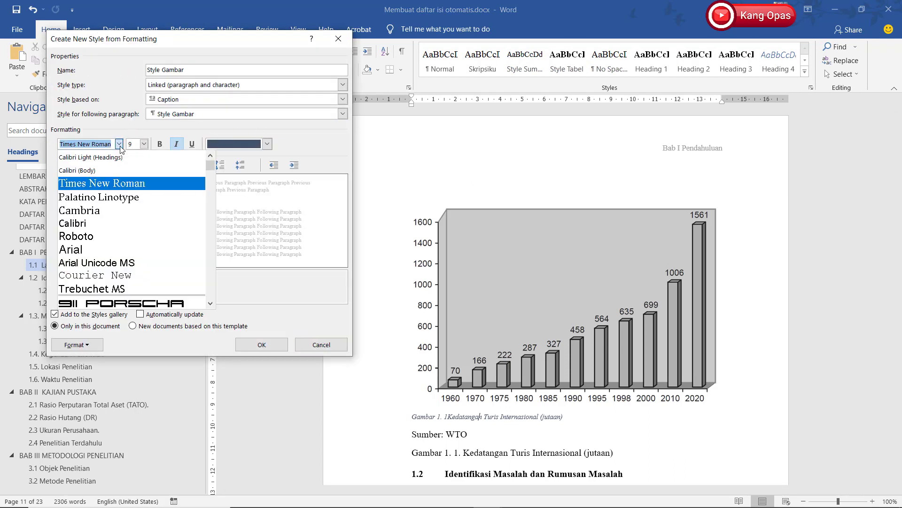
left_click(143, 144)
left_click(143, 144)
left_click(130, 187)
left_click(177, 144)
left_click(160, 144)
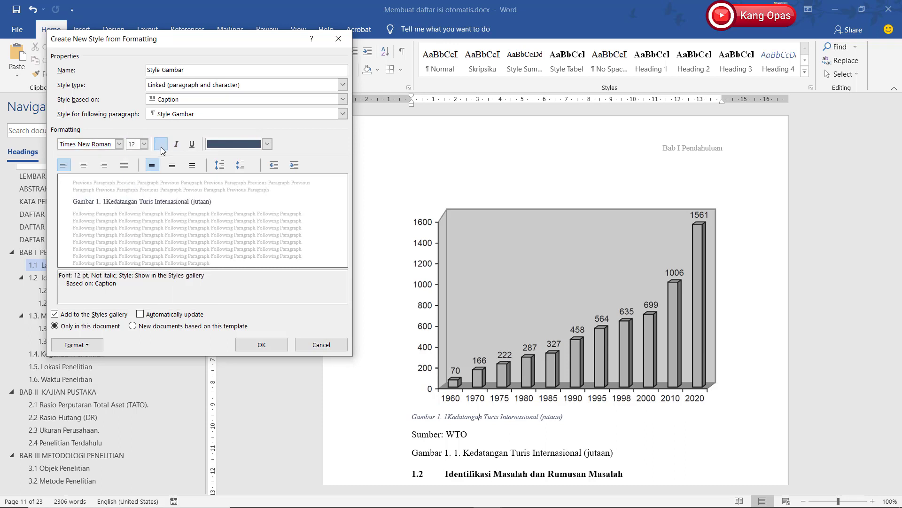
left_click(267, 144)
left_click(223, 159)
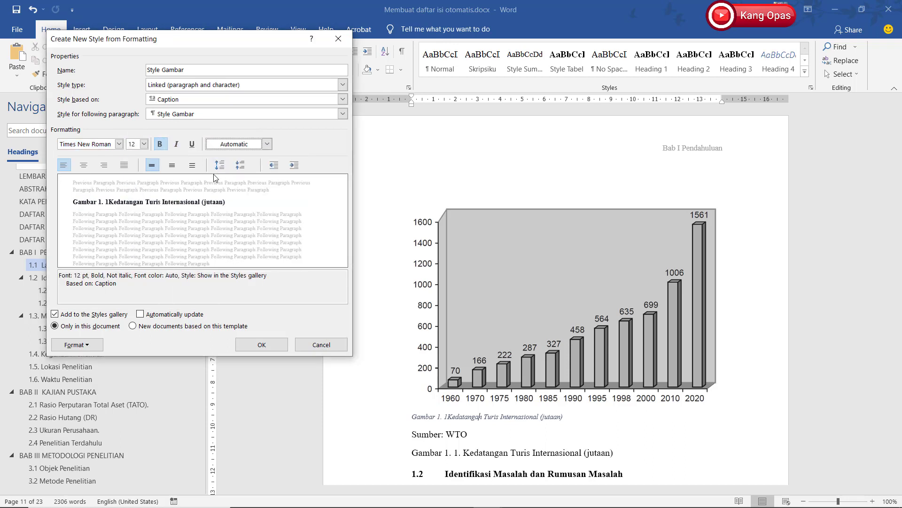
left_click(83, 165)
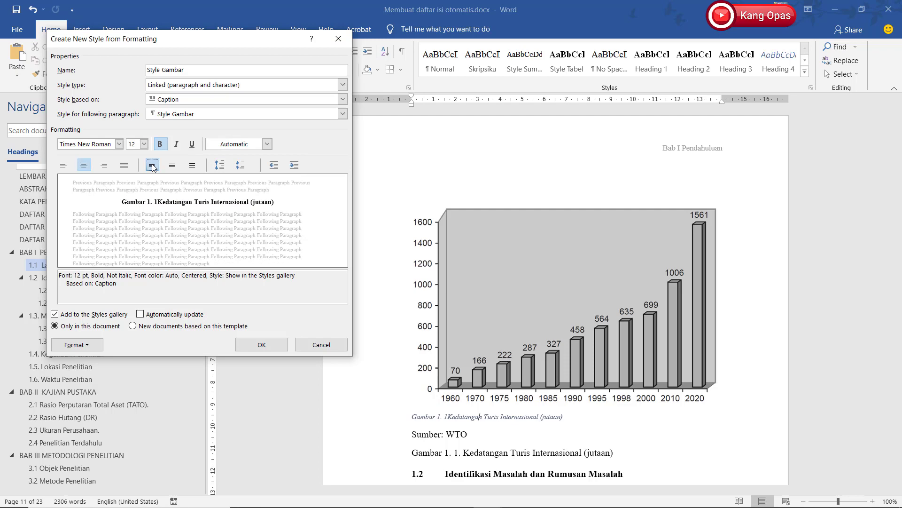
- Set Style Gambar's paragraph spacing to 6 pt before and 12 pt after
left_click(99, 346)
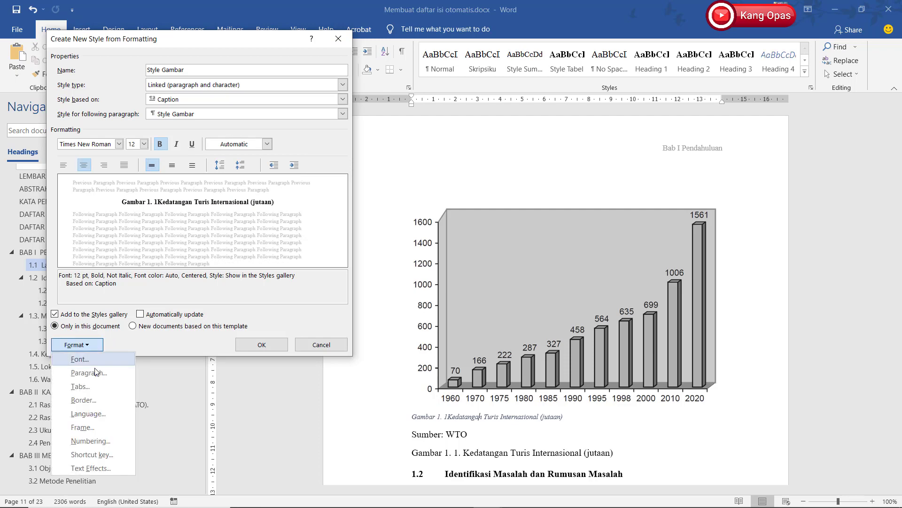
left_click(98, 375)
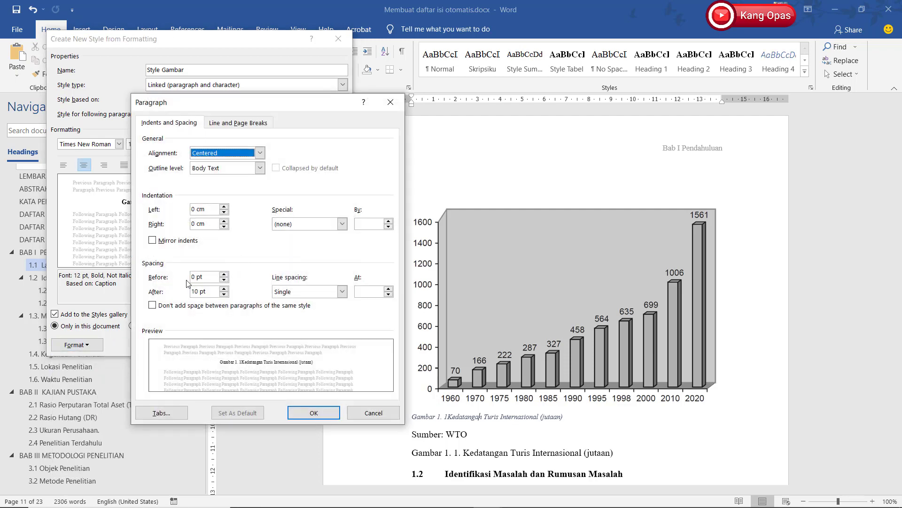
left_click(224, 274)
left_click(223, 289)
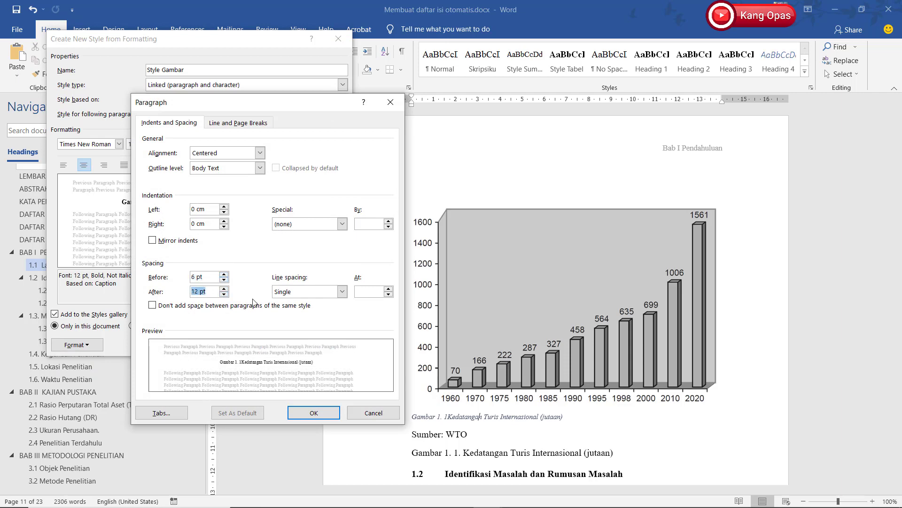
- Add a left-aligned tab stop at 2,5 cm without a leader to Style Gambar
left_click(162, 413)
type("2,5")
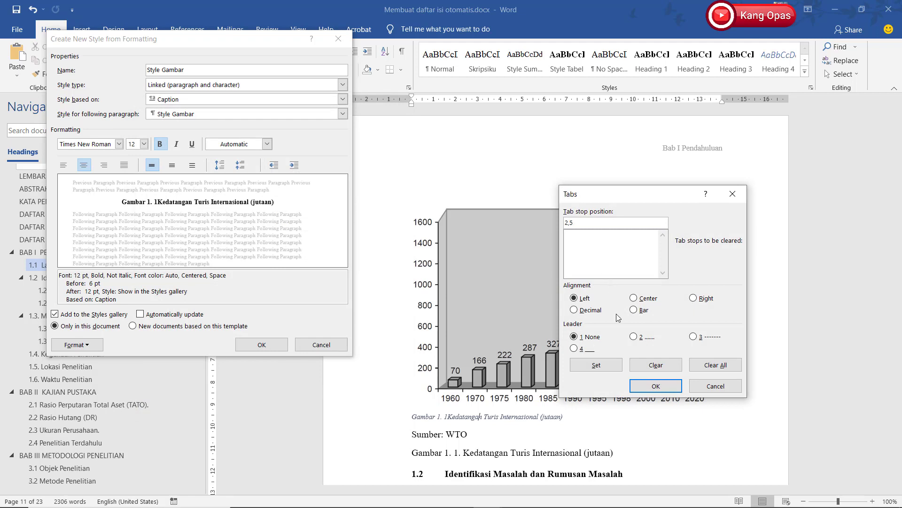
left_click(578, 301)
left_click(593, 368)
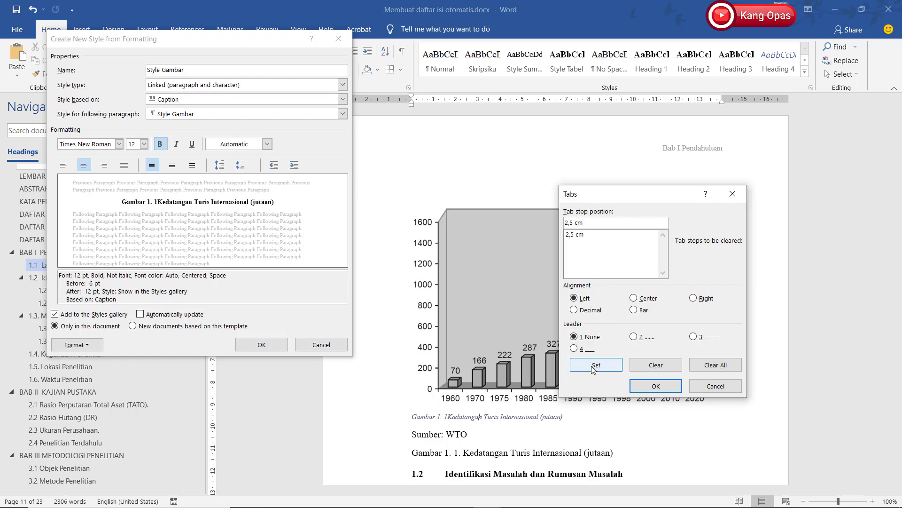
left_click(656, 387)
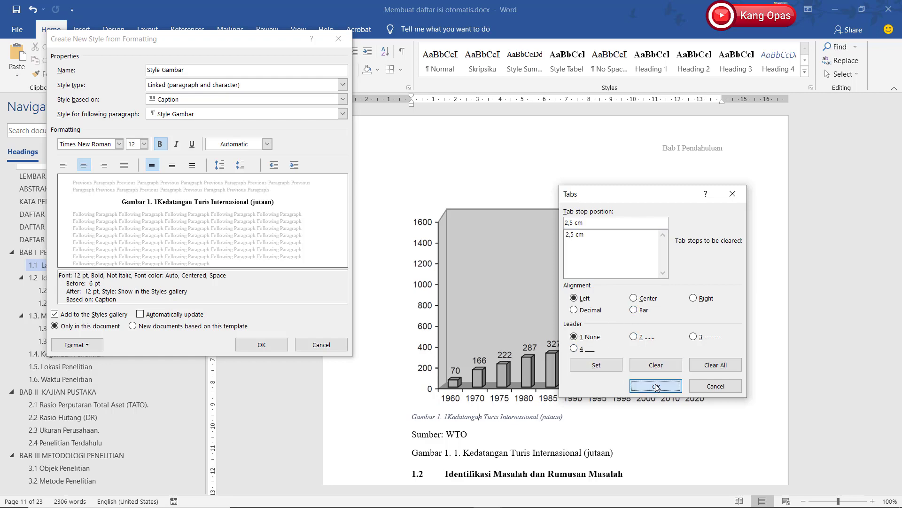
- Save Style Gambar, and move the "Sumber: WTO" line above the bar chart's caption with Style Sumber applied
left_click(262, 345)
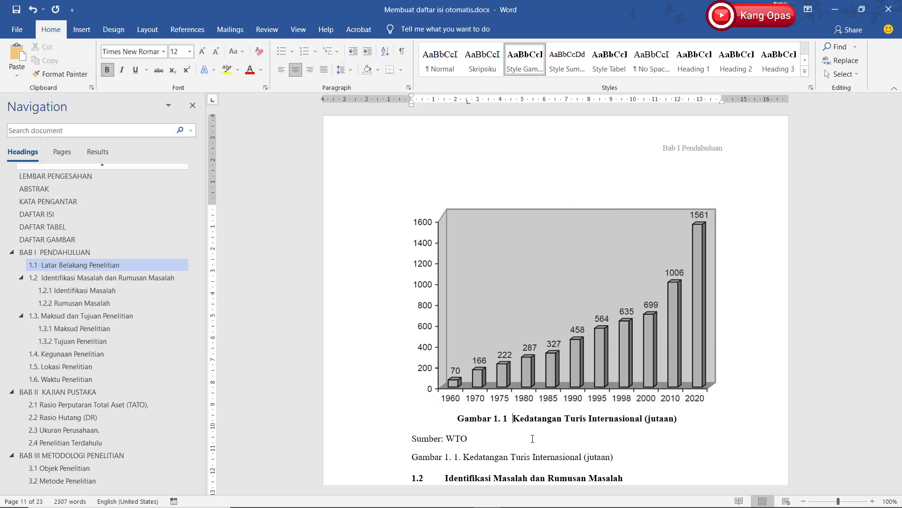
left_click_drag(412, 439, 472, 439)
key("ctrl+c")
right_click(457, 440)
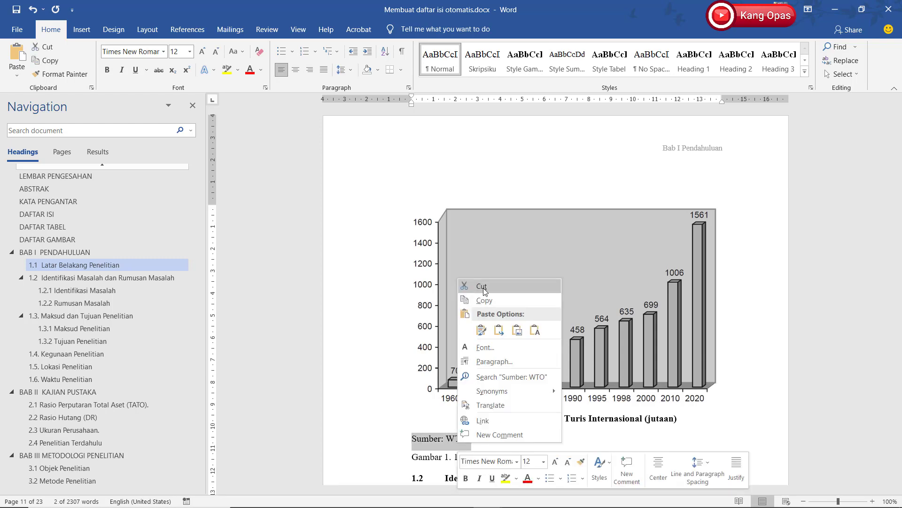
left_click(483, 289)
key("ctrl+v")
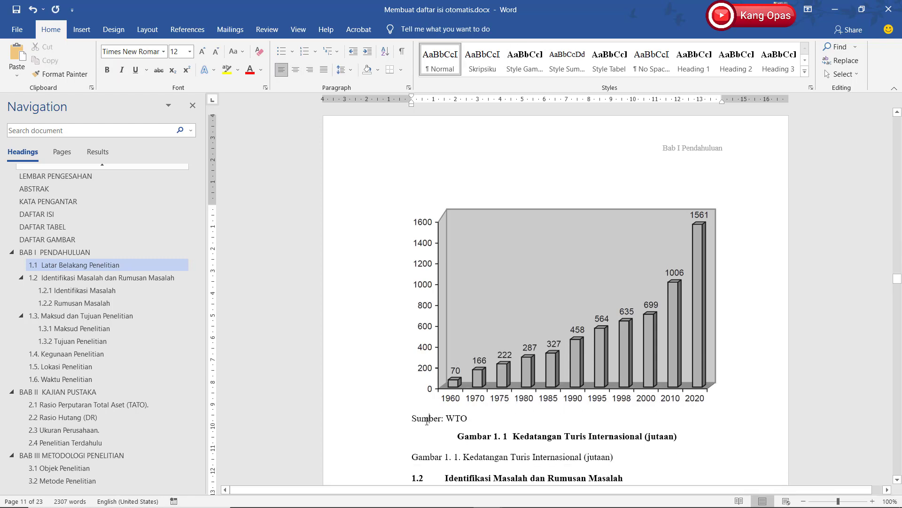
left_click(527, 66)
left_click(563, 69)
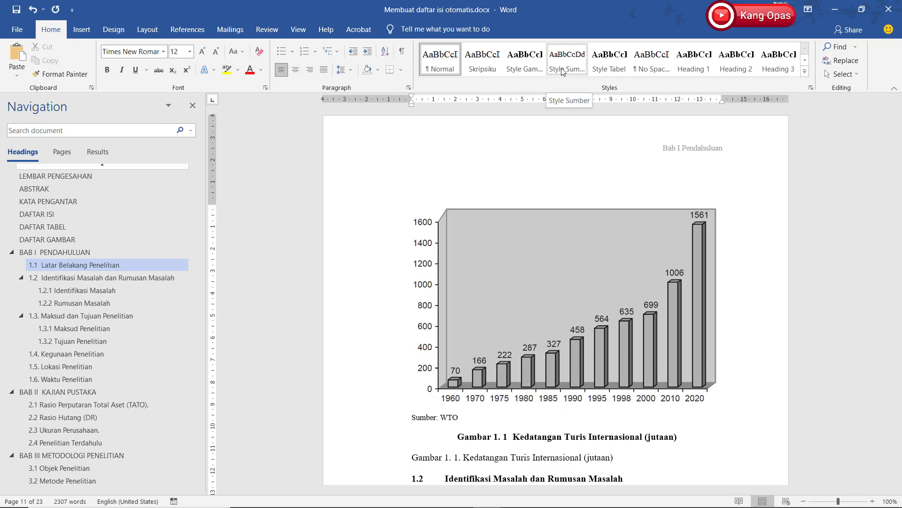
- Delete the old manually typed caption "Gambar 1. 1. Kedatangan Turis Internasional (jutaan)" below the bar chart's new caption
scroll(611, 376, "down", 2)
left_click_drag(412, 401, 614, 401)
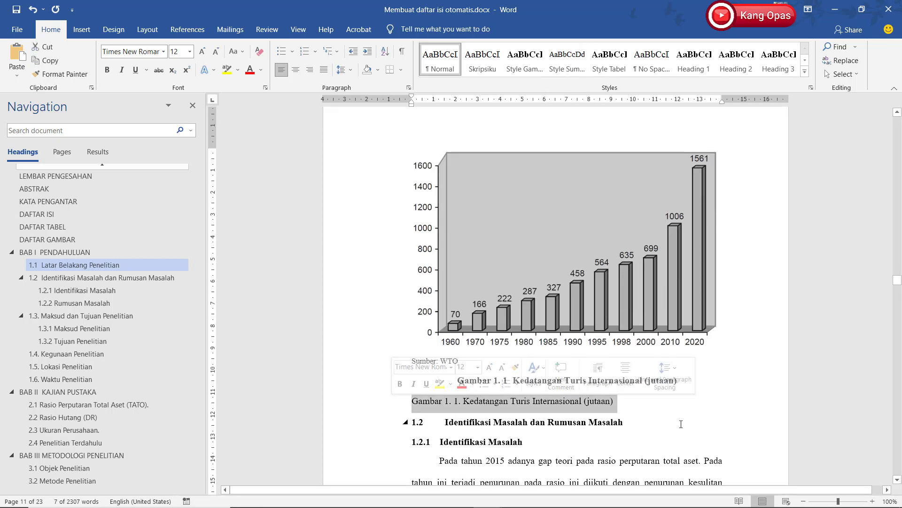
key("Delete")
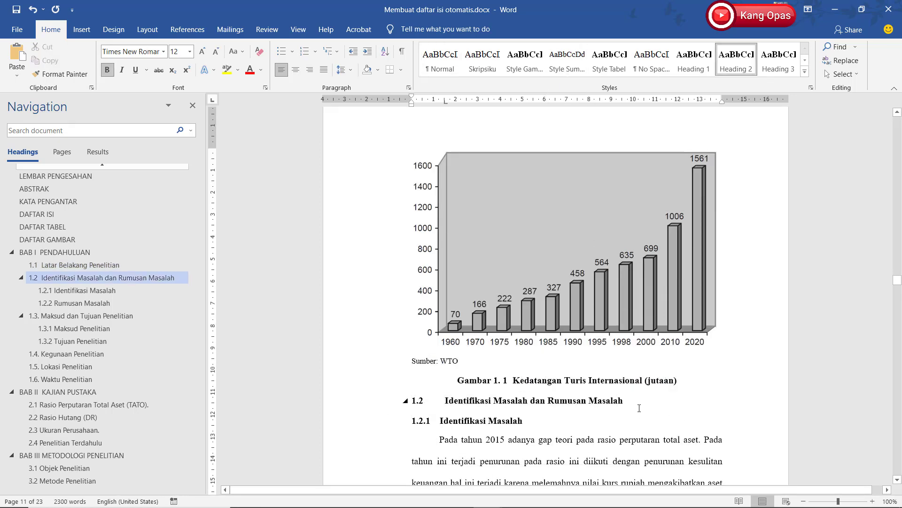
- Insert a caption below the research design diagram with the label Gambar 3. and the title "Desain Penelitian"
scroll(637, 404, "down", 5)
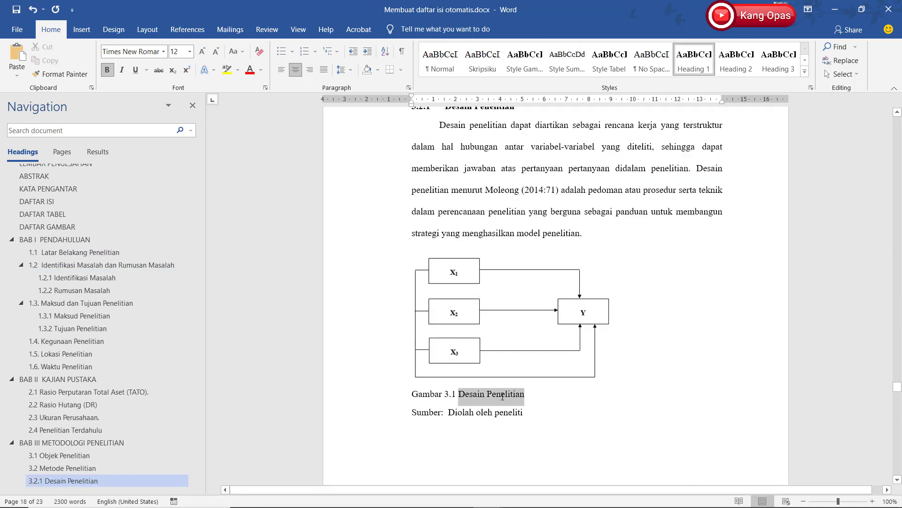
right_click(419, 258)
left_click(460, 430)
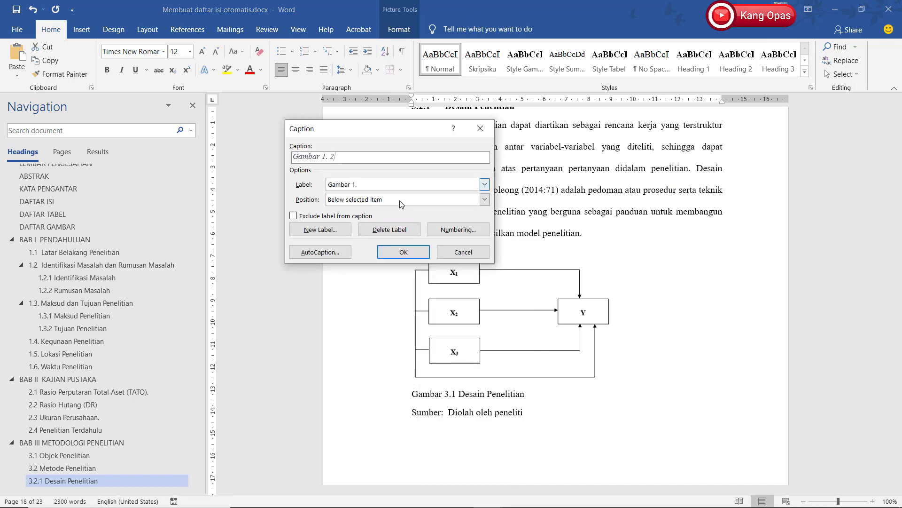
type("Desain Penelitian")
left_click(409, 252)
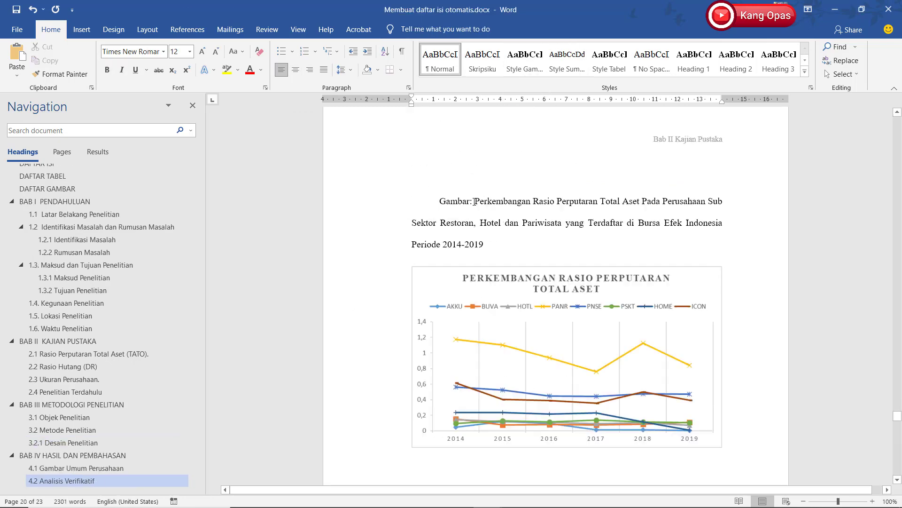
- Insert a Gambar 4. caption below the line chart, using the full "Perkembangan Rasio Perputaran Total Aset" title from the paragraph above the chart
scroll(705, 284, "up", 2)
left_click(705, 284)
right_click(627, 292)
left_click(667, 223)
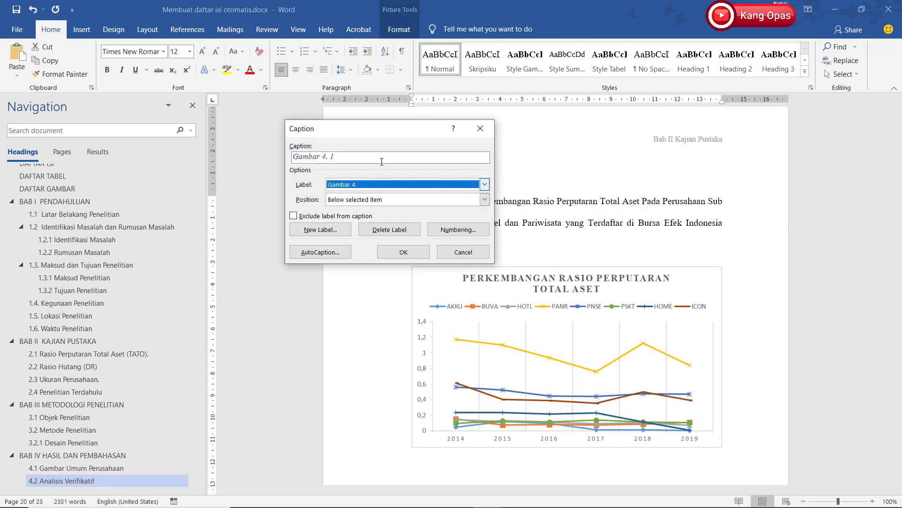
left_click(383, 158)
type("Perkembangan Rasio Perputaran Total Aset Pada Perusahaan Sub Sektor Restoran, Hotel dan Pariwisata yang Terdaftar di Bursa Efek Indonesia Periode 2014-2019")
left_click(403, 253)
- Apply Style Gambar to the line chart's caption and insert a tab between its number and title
left_click(525, 60)
left_click(468, 348)
key("Tab")
scroll(570, 366, "down", 4)
scroll(570, 365, "up", 3)
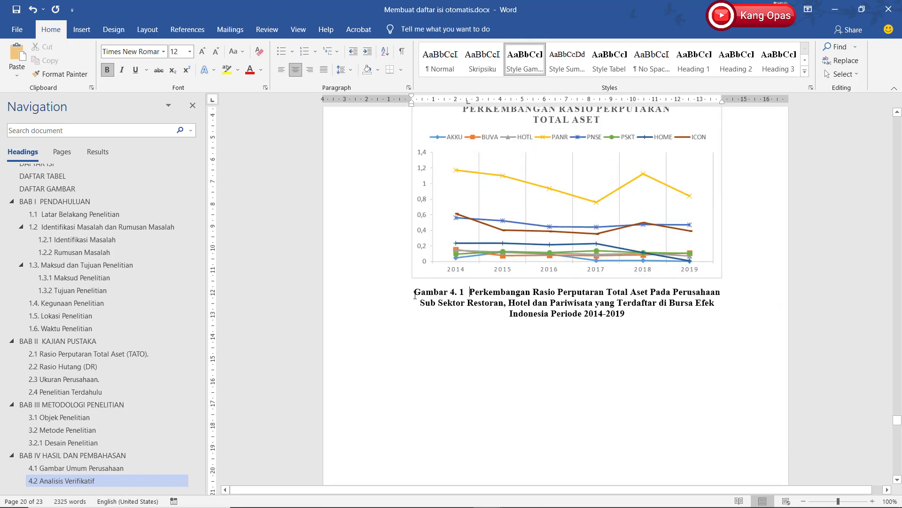
- Add the source line "Sumber: Data diolah Penulis" between the line chart and its caption, formatted with Style Sumber
left_click(415, 292)
key("Return")
key("Up")
type("Sumber: Data diolah Penulis")
left_click(568, 60)
- Delete the old "Gambar:" title paragraph above the line chart
scroll(572, 353, "up", 4)
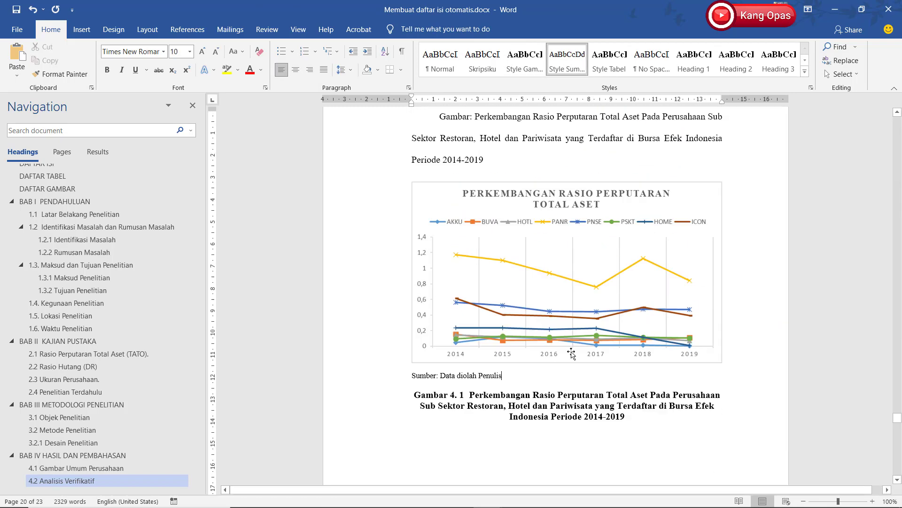
left_click_drag(439, 144, 554, 228)
key("Delete")
- Insert a table of figures for the caption label Gambar 1. under the Gambar/Halaman row of the DAFTAR GAMBAR page
scroll(554, 227, "up", 2)
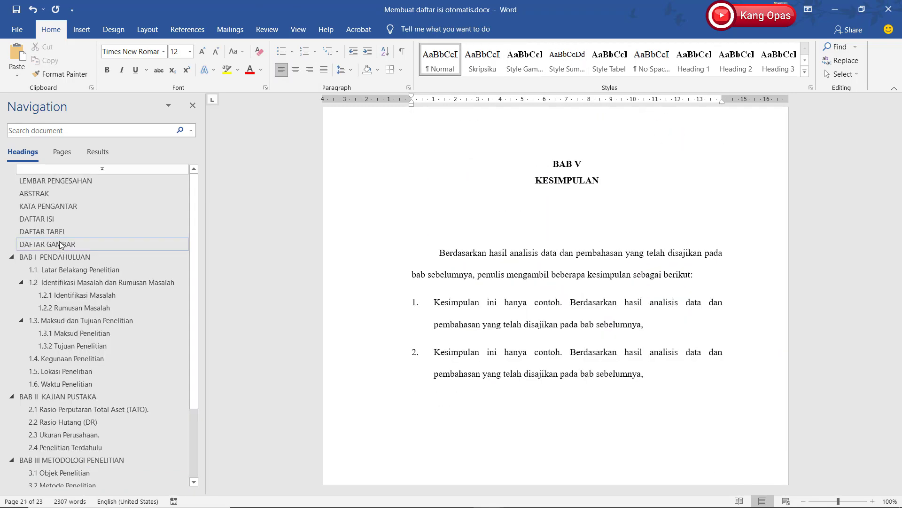
left_click(60, 245)
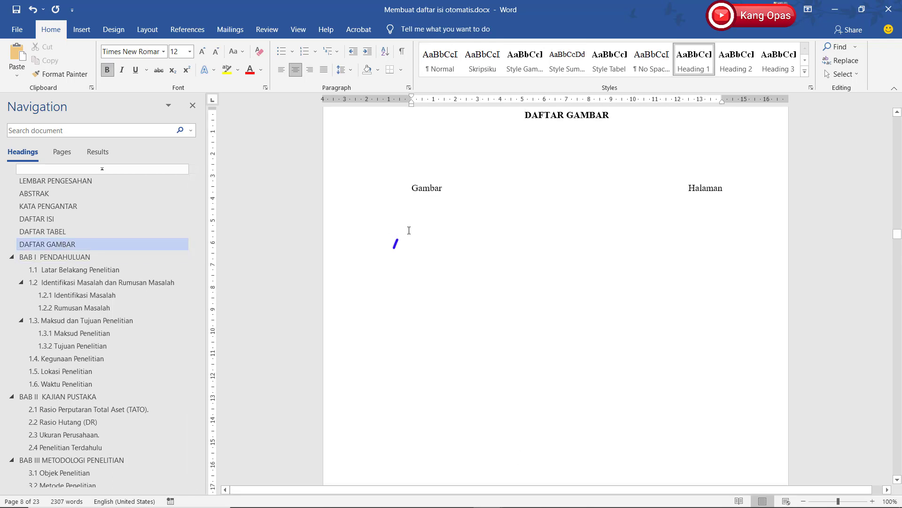
left_click(416, 206)
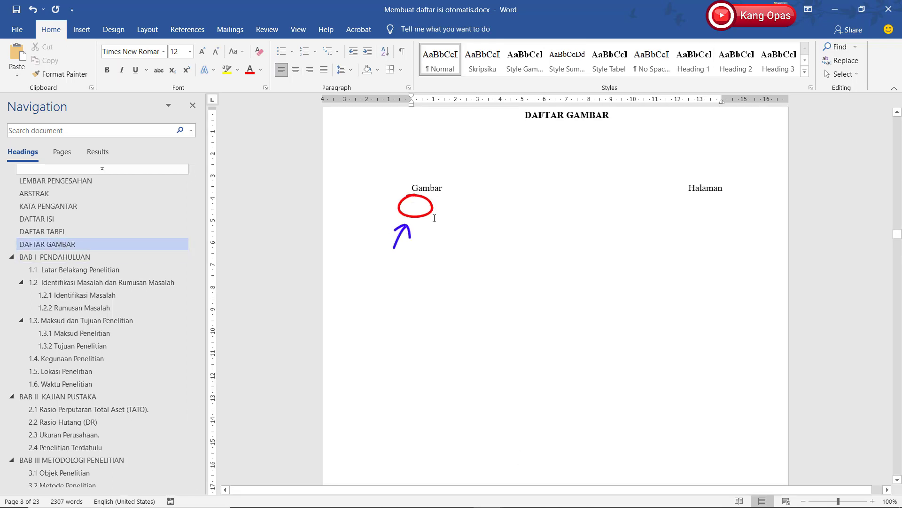
left_click(187, 30)
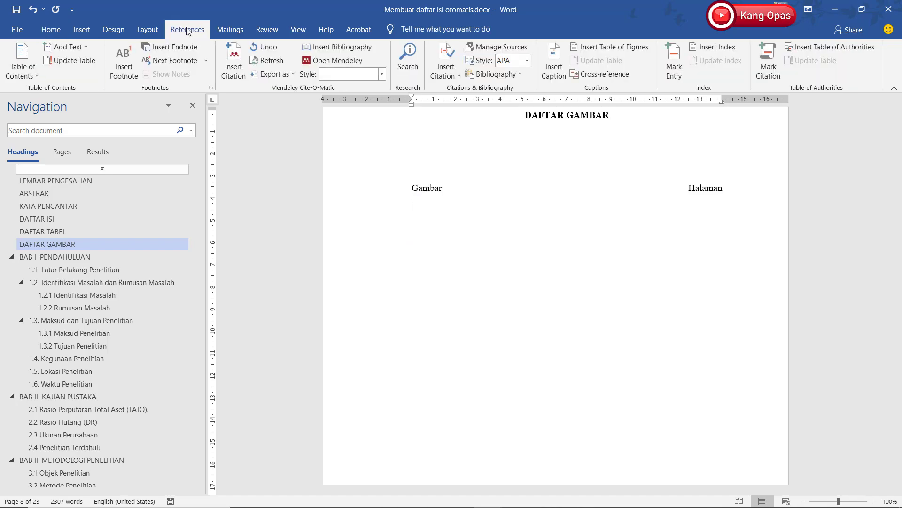
left_click(615, 48)
left_click(600, 322)
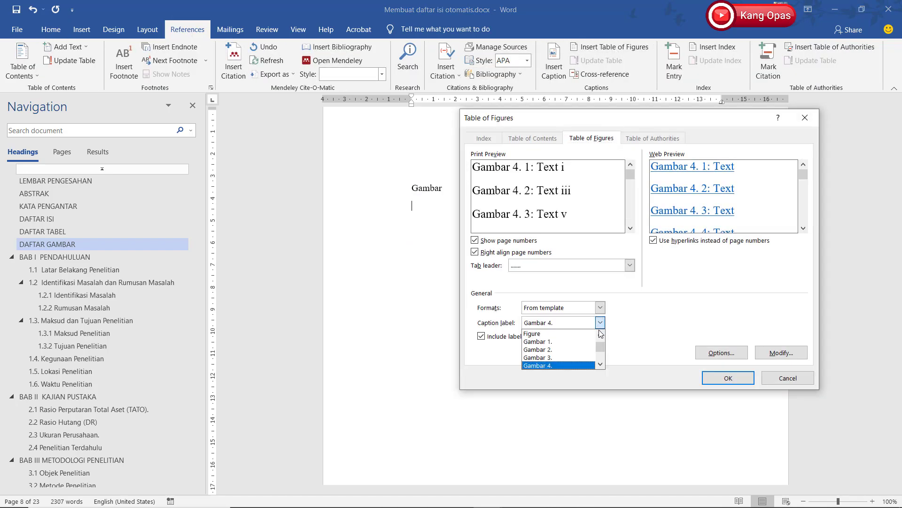
left_click(577, 346)
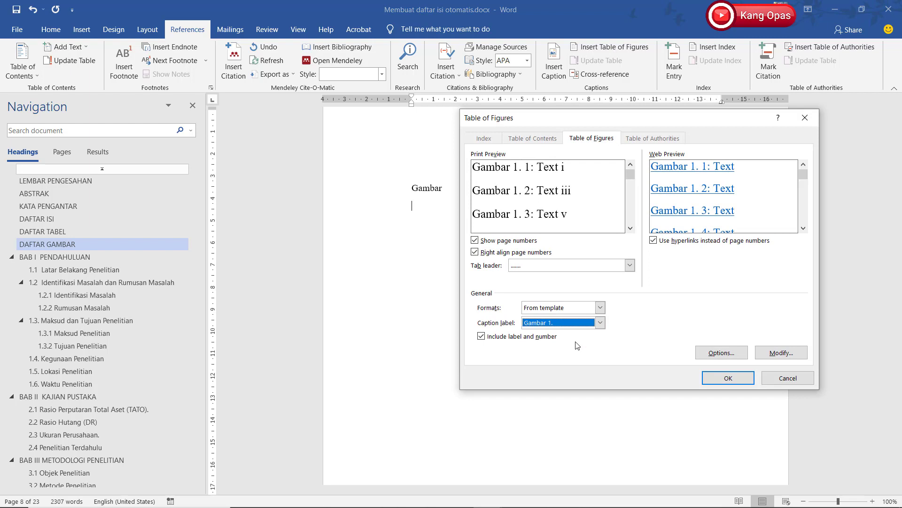
left_click(738, 380)
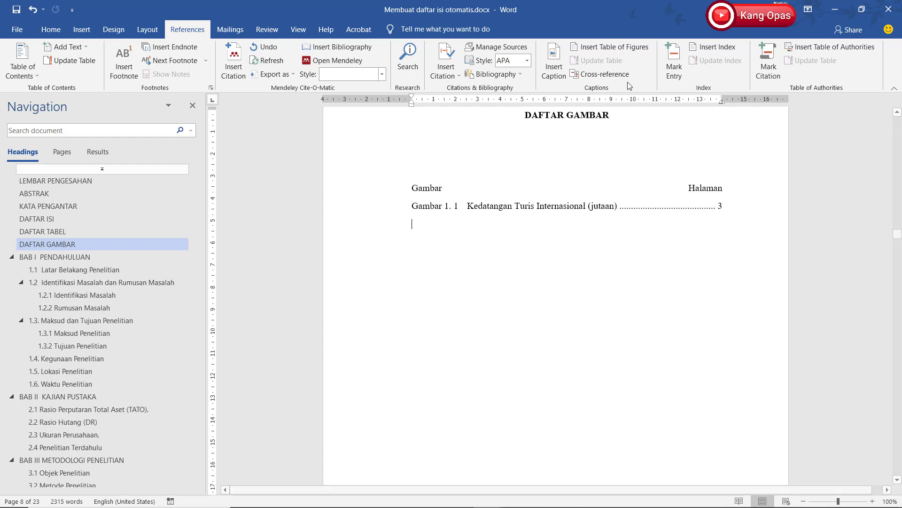
- Try inserting a table of figures for the caption label Gambar 2. below the Gambar 1. list, and undo it
left_click(611, 49)
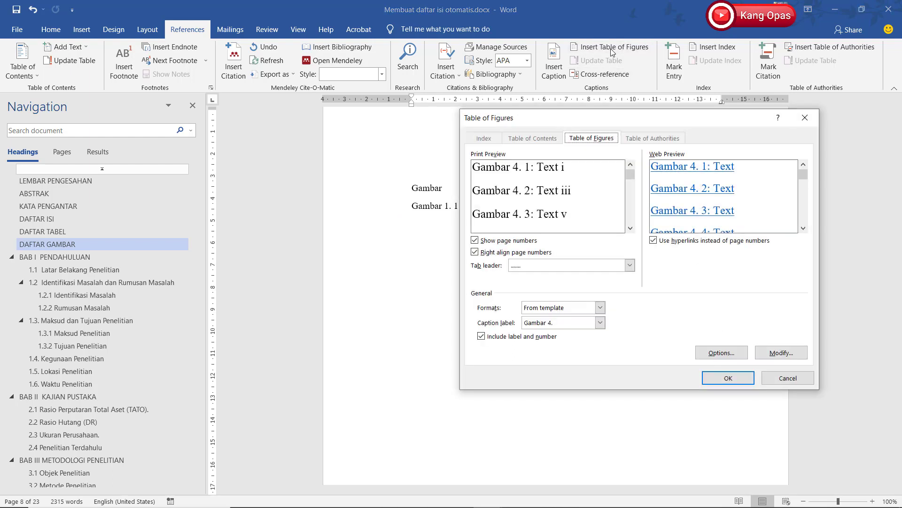
left_click(600, 322)
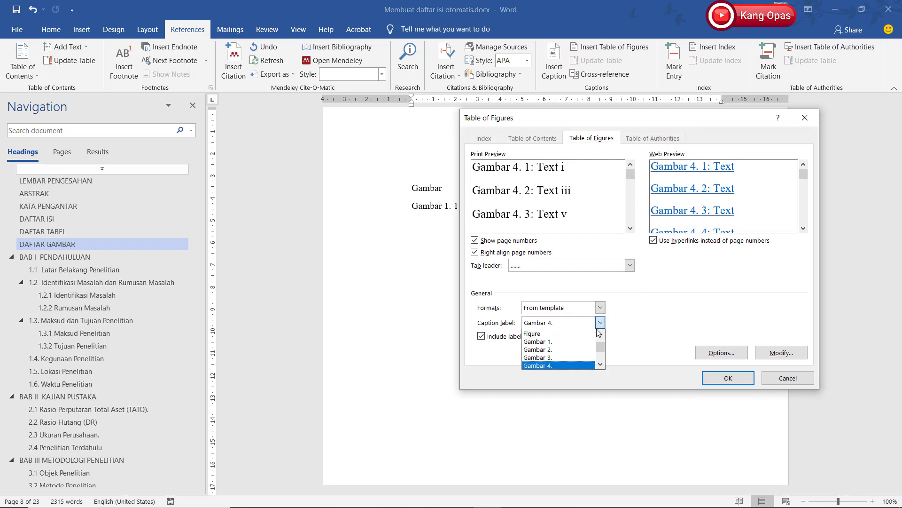
left_click(583, 349)
left_click(717, 379)
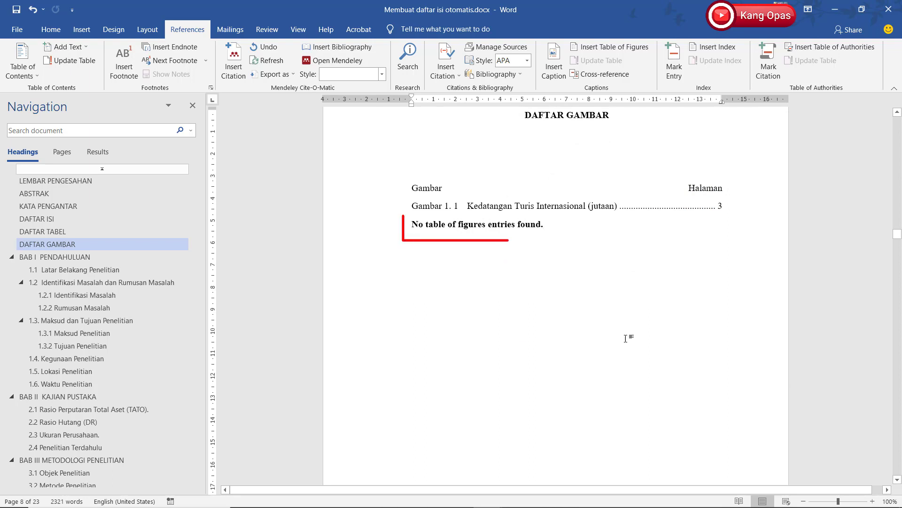
left_click(33, 9)
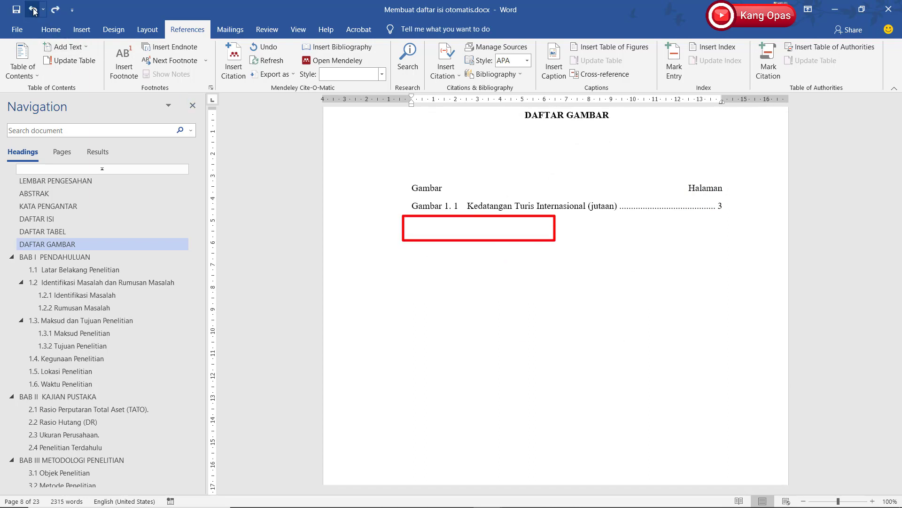
- Insert tables of figures for the caption labels Gambar 3. and Gambar 4. below the Gambar 1. list
left_click(596, 48)
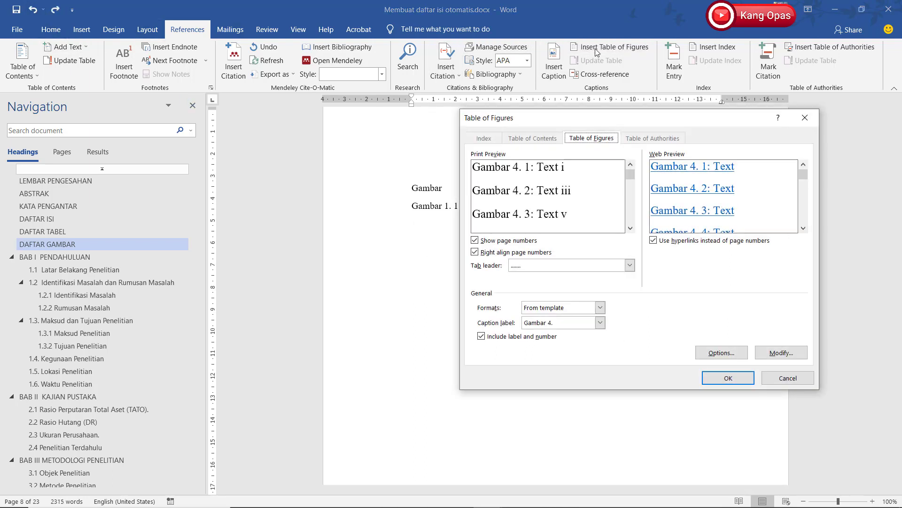
left_click(601, 323)
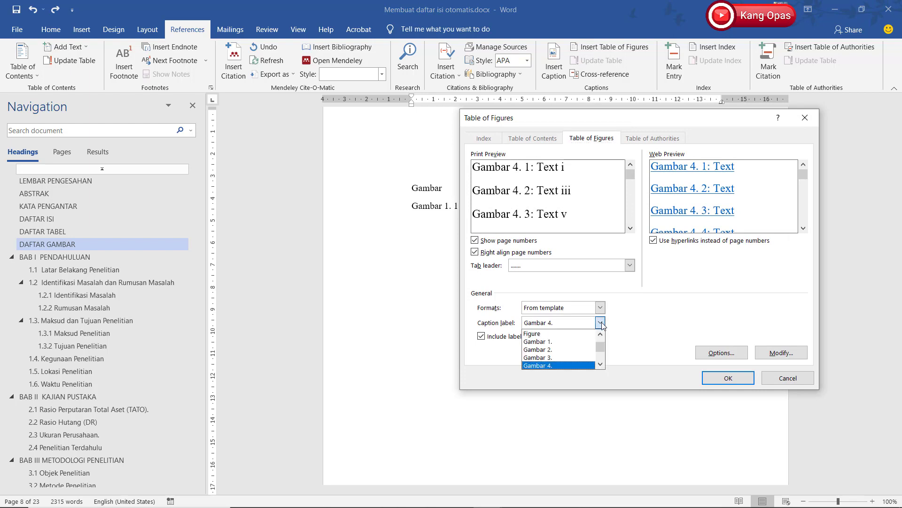
left_click(580, 357)
left_click(721, 379)
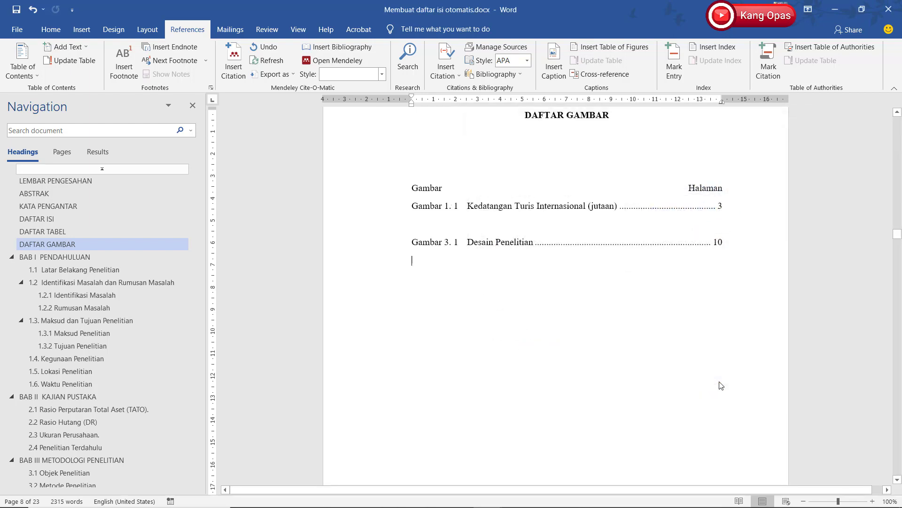
left_click(618, 47)
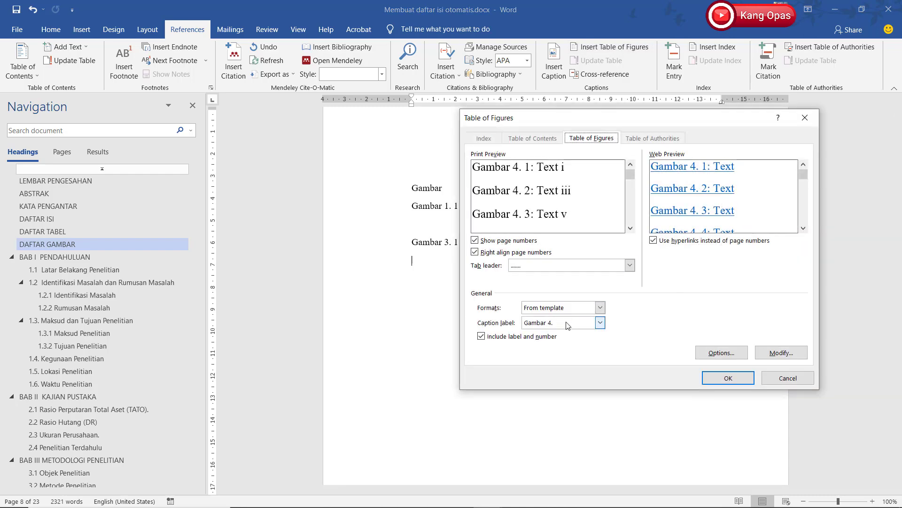
left_click(728, 379)
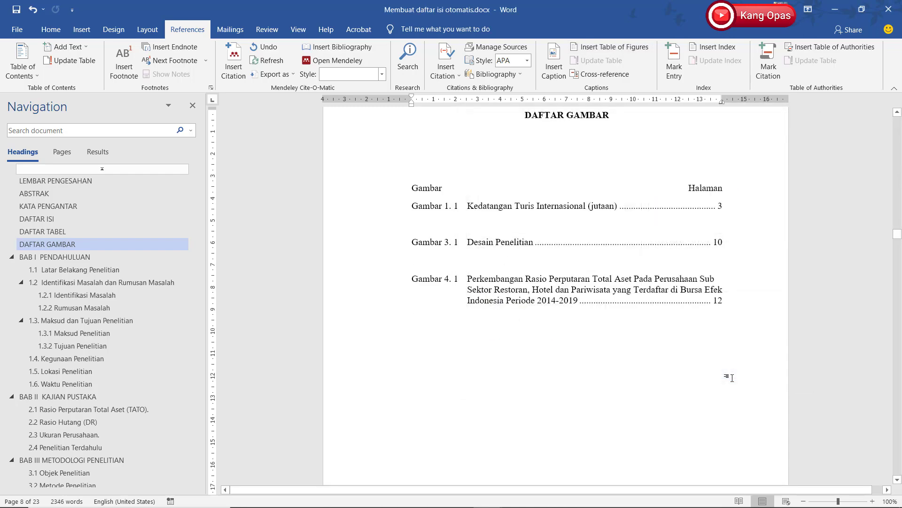
- Remove the blank lines between the Gambar 1., Gambar 3. and Gambar 4. lists
left_click(730, 204)
key("Delete")
left_click(731, 223)
key("Delete")
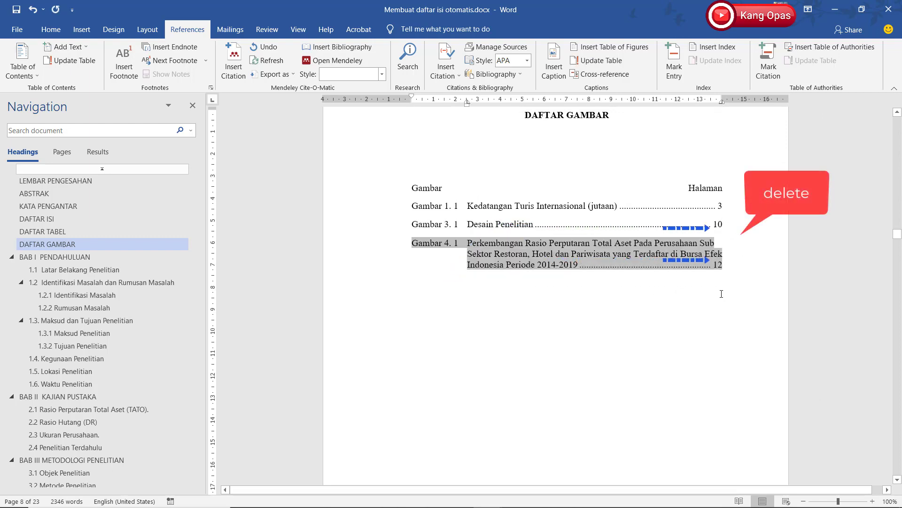
left_click(722, 294)
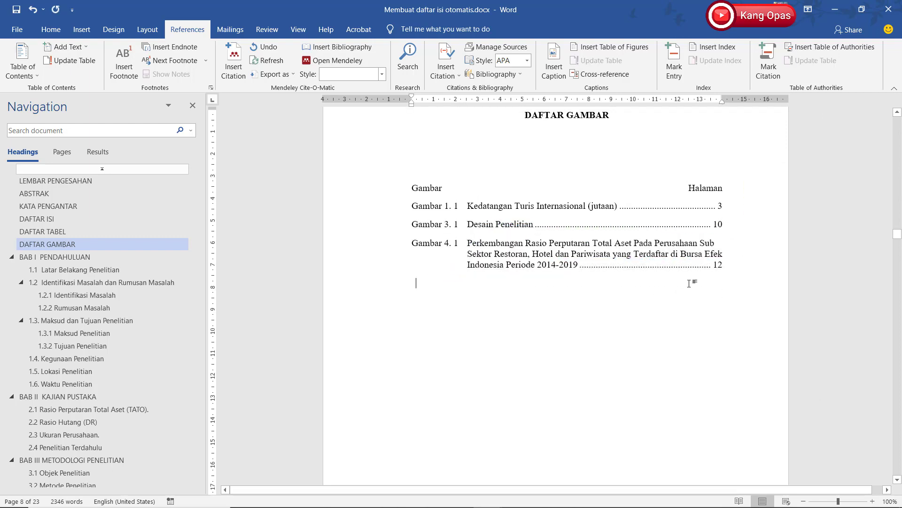
- Shorten the Tabel 1. 1 caption in BAB I to "Rasio Perputaran Total Aset"
scroll(689, 284, "down", 4)
left_click(382, 238, "ctrl")
scroll(864, 295, "down", 3)
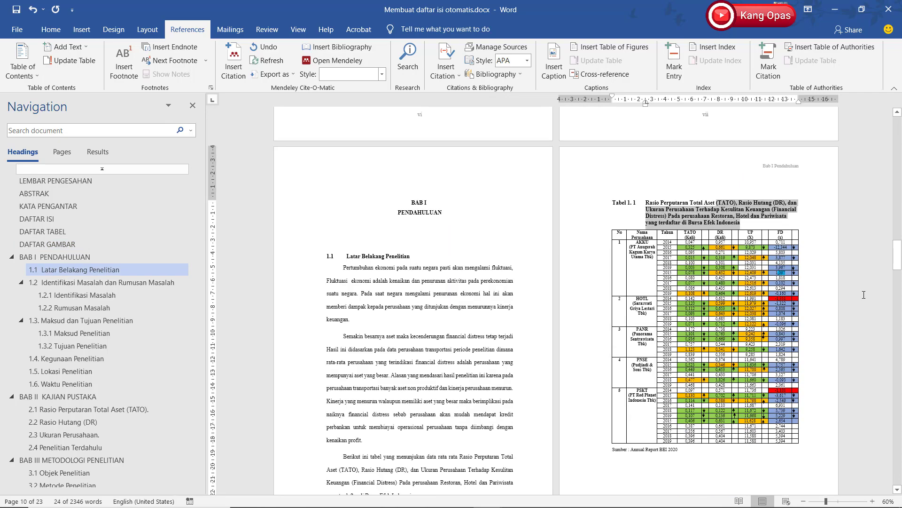
key("Delete")
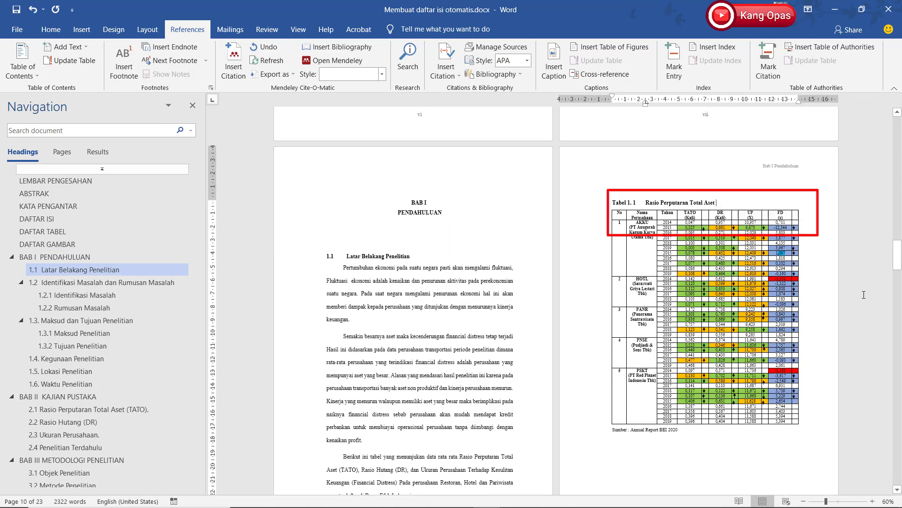
- Update the Tabel 1. list on the DAFTAR TABEL page with the entire table option
scroll(417, 187, "up", 4)
right_click(418, 187)
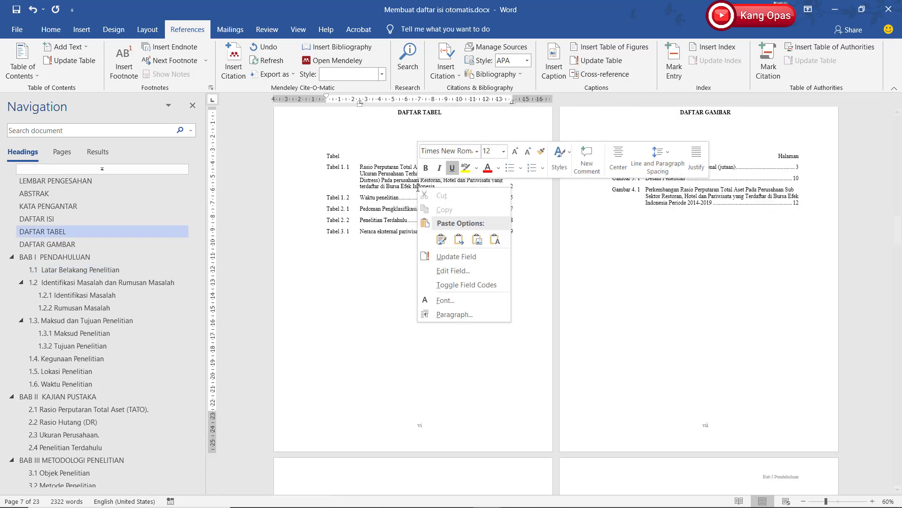
left_click(452, 257)
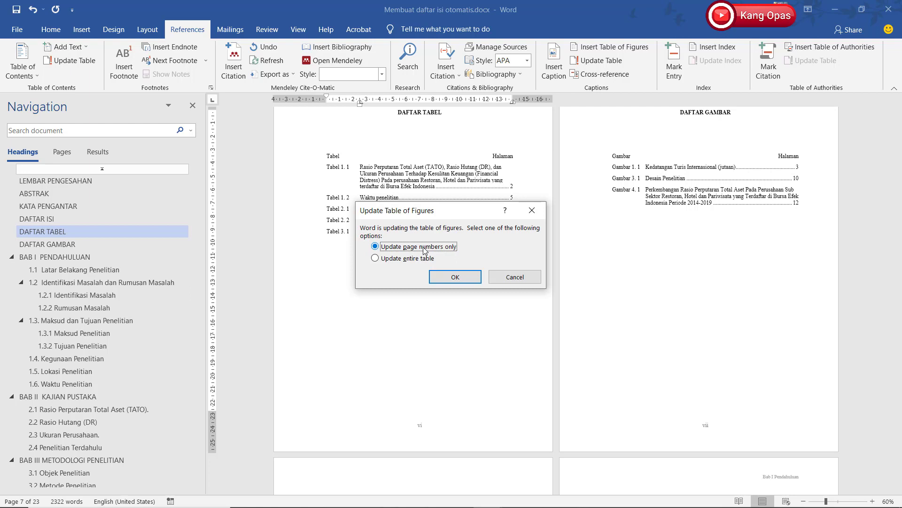
left_click(377, 259)
left_click(455, 276)
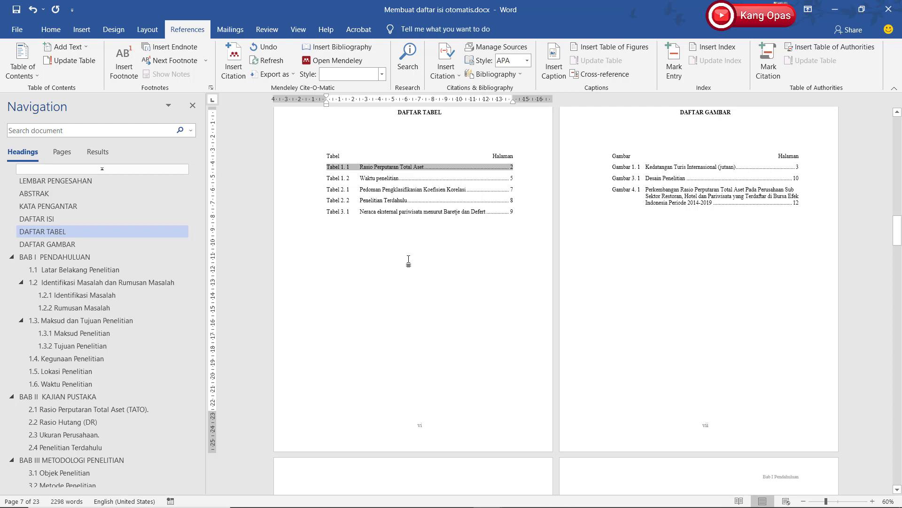
- Undo the update of the Tabel 1. list and review the DAFTAR TABEL and DAFTAR GAMBAR pages
left_click(32, 12)
left_click(32, 12)
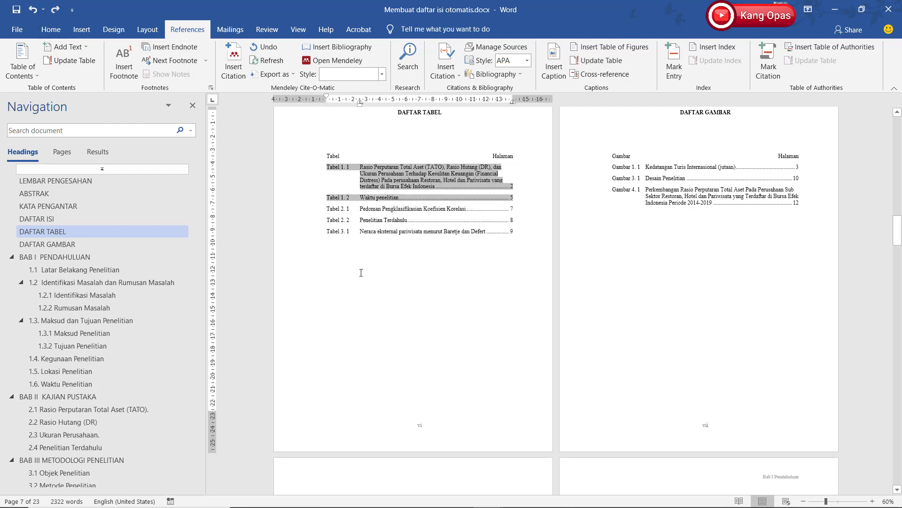
left_click(345, 271)
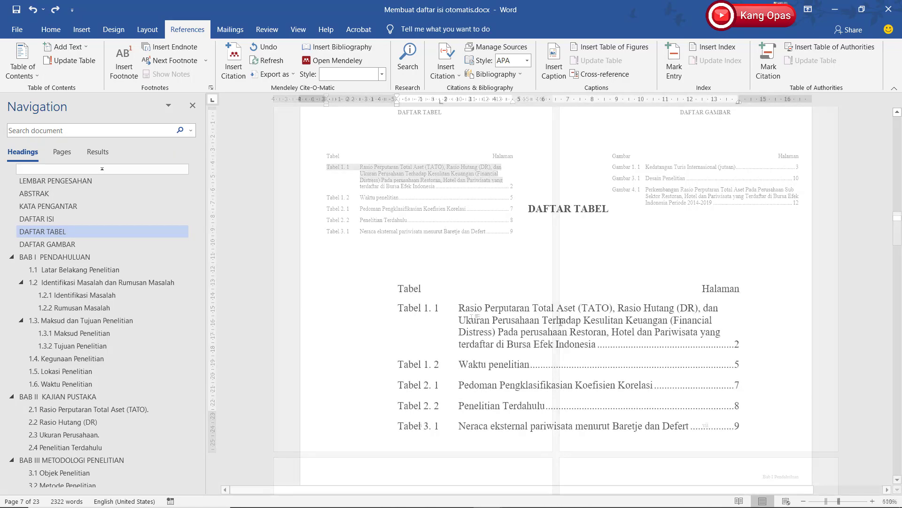
scroll(560, 322, "down", 1)
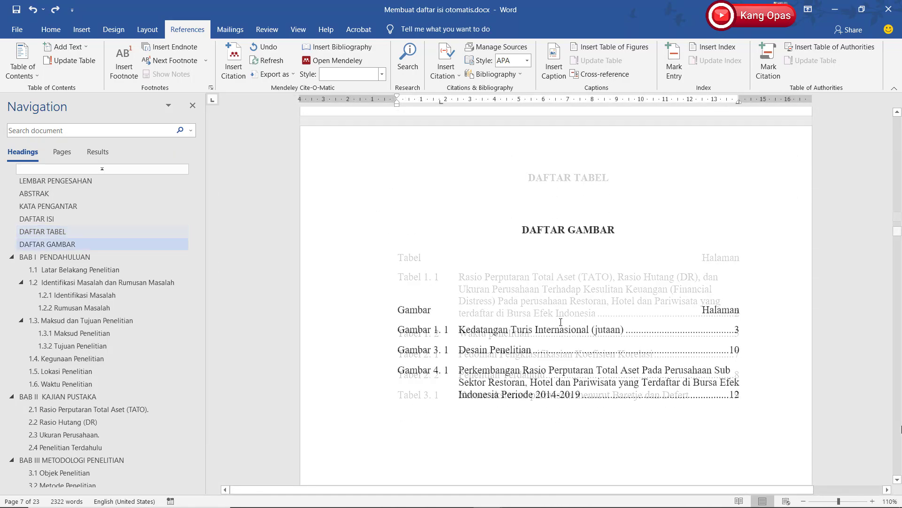
scroll(560, 322, "down", 1)
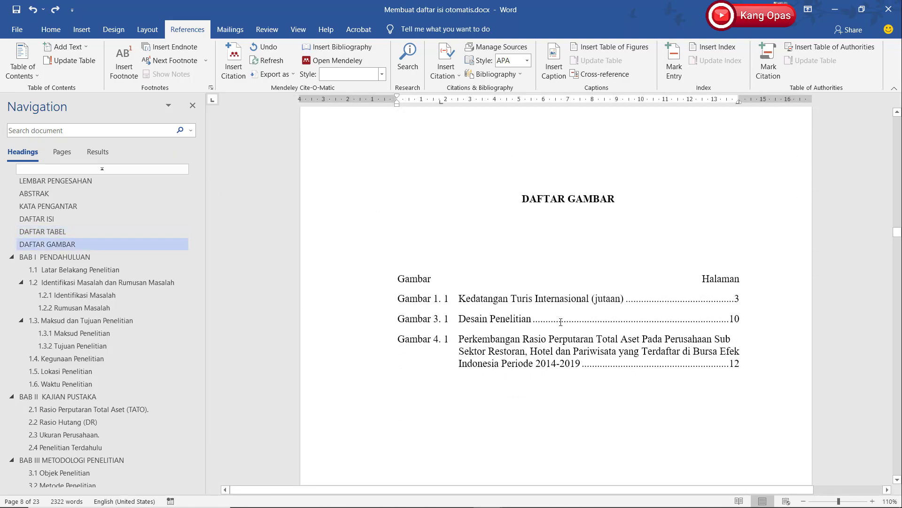